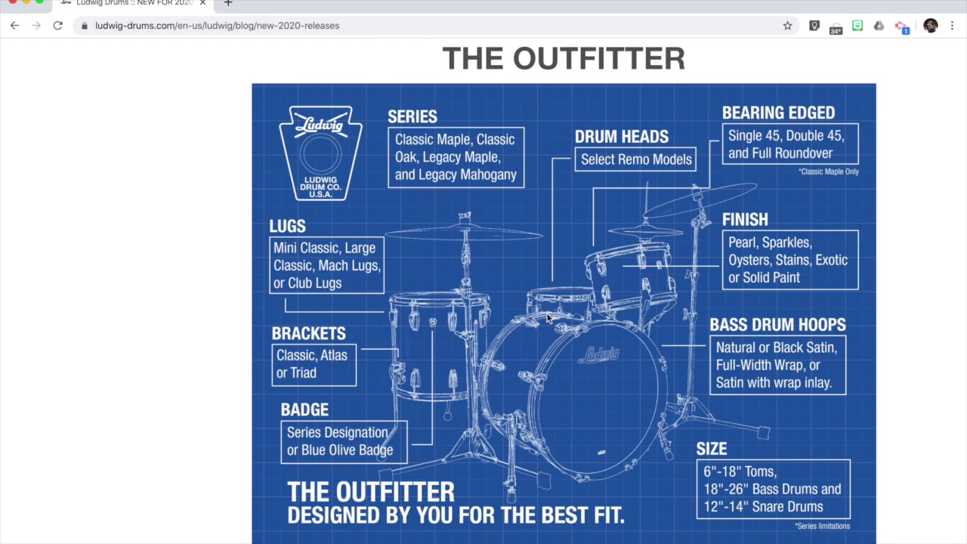
# Step: Switch to Excel and look through the Classic Maple Order Guide's drum sizes, finishes and hardware options
pyautogui.press('super+Tab')
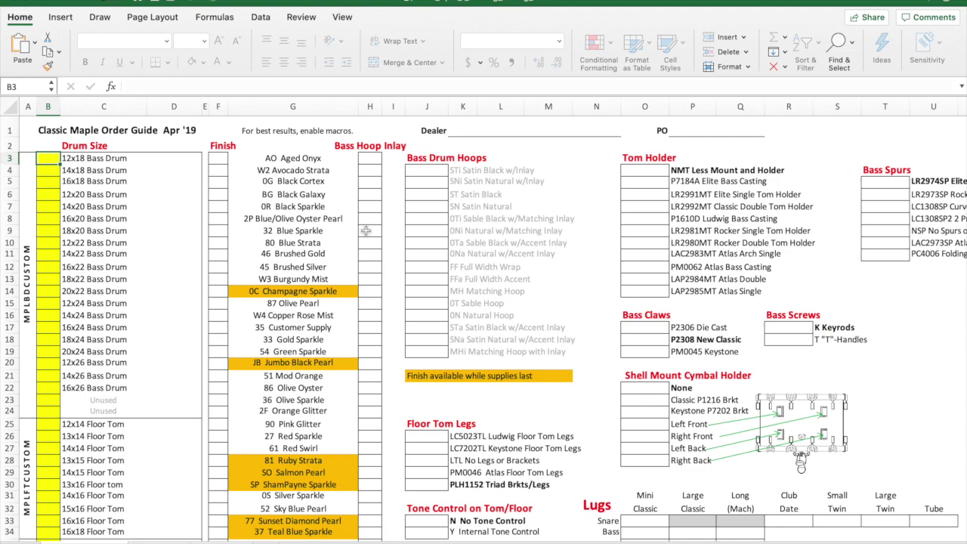
pyautogui.scroll(-5, 348, 257)
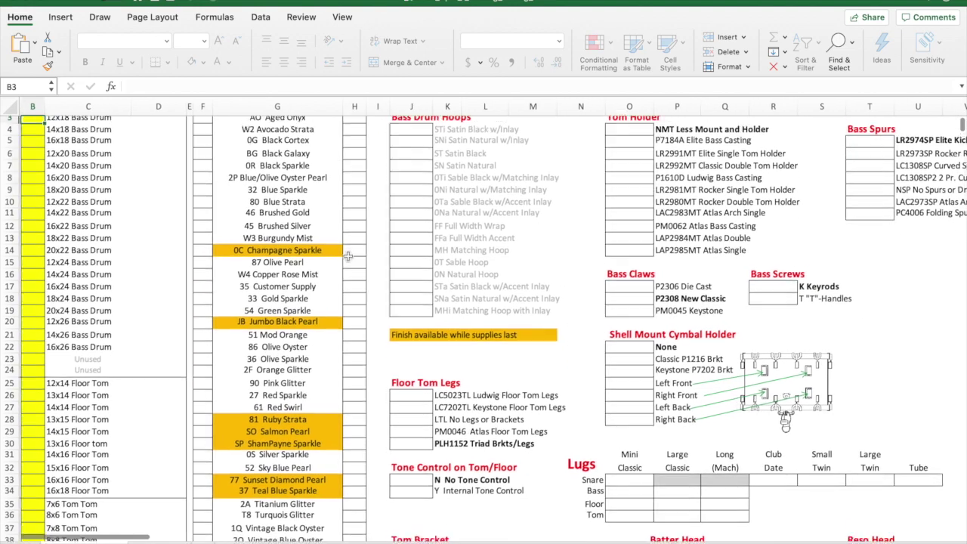
pyautogui.scroll(-10, 348, 257)
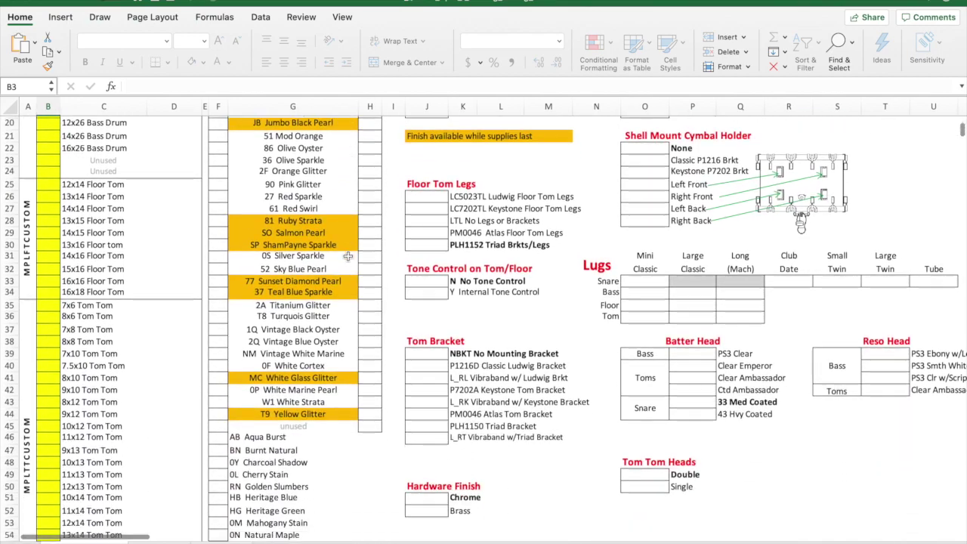
pyautogui.scroll(-11, 348, 257)
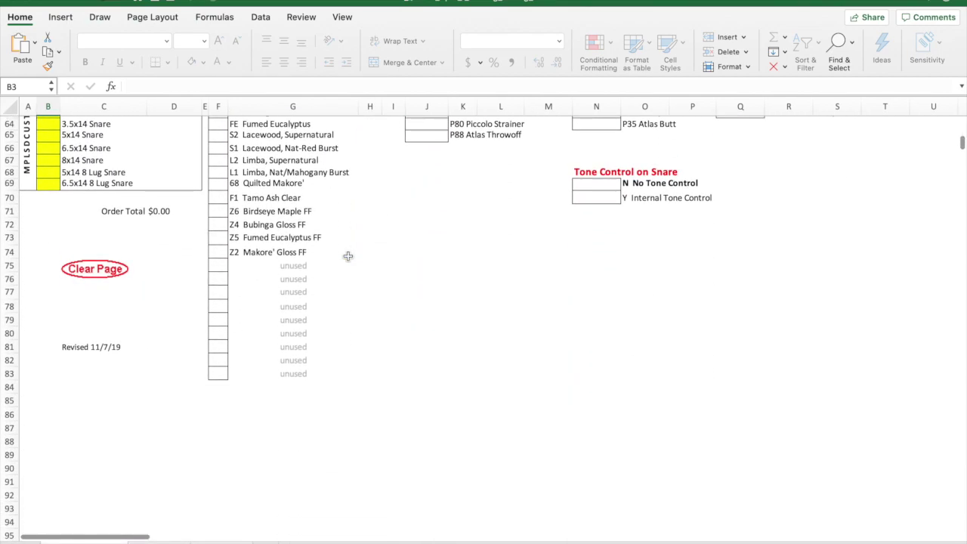
pyautogui.scroll(20, 348, 257)
pyautogui.scroll(1, 348, 257)
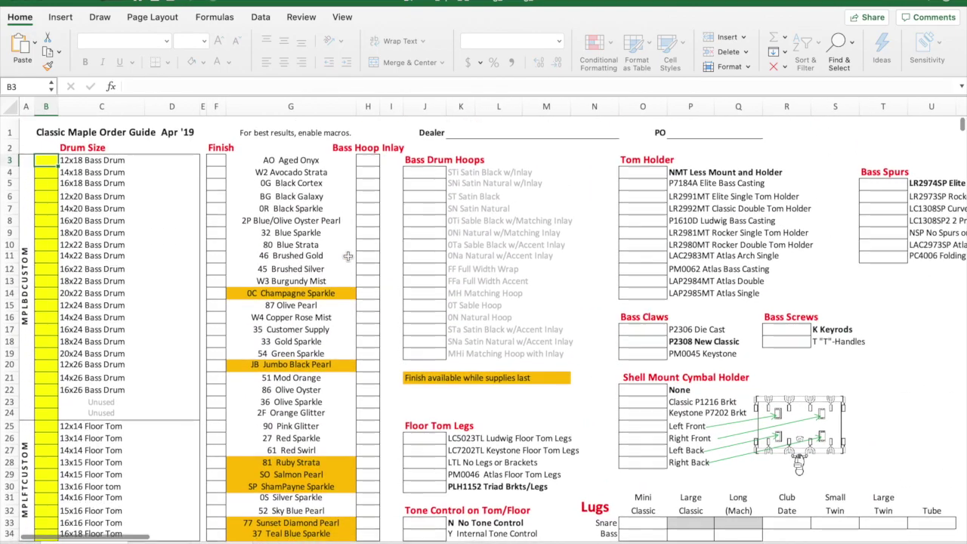
# Step: Enter 2 for the 16x20 Bass Drum and mark the 14x22 Bass Drum with x in the Classic Maple Order Guide
pyautogui.click(47, 218)
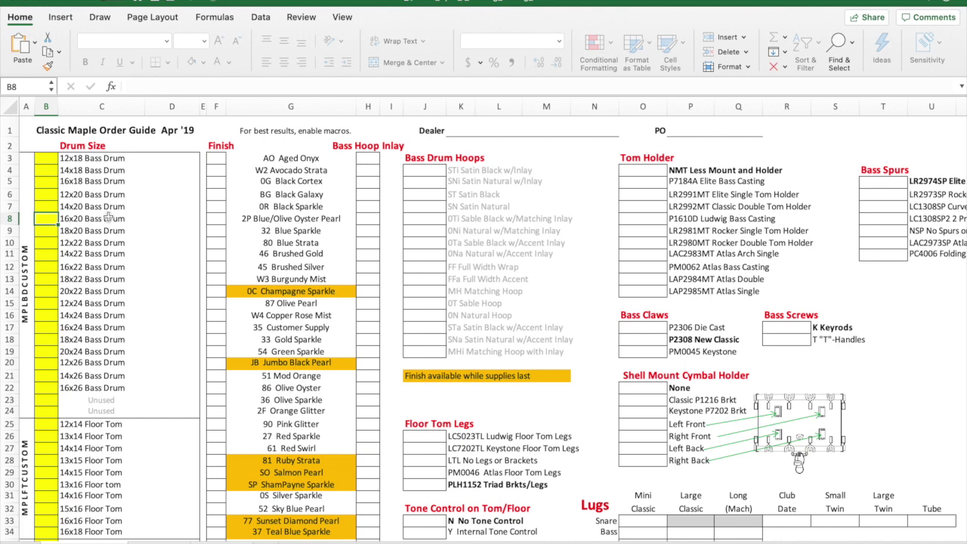
pyautogui.write('2')
pyautogui.press('Return')
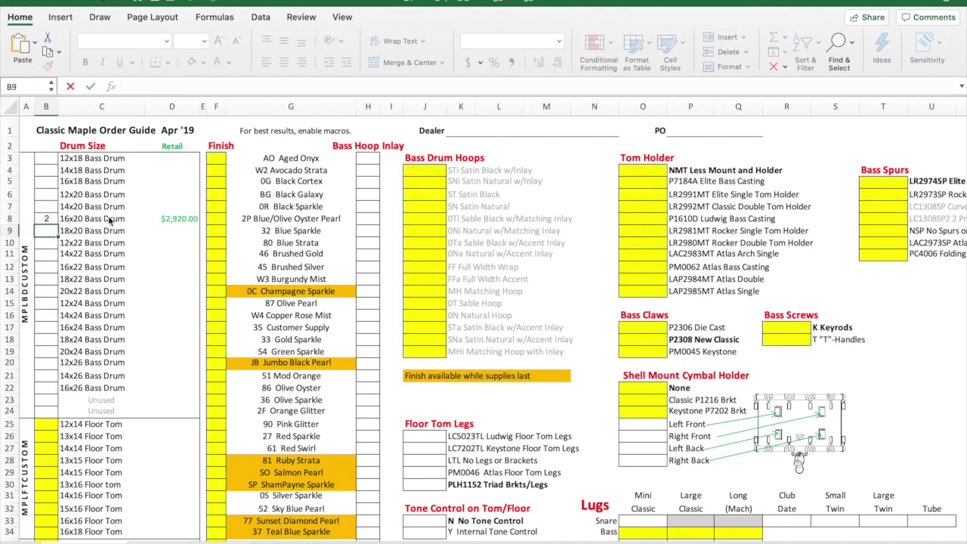
pyautogui.click(46, 257)
pyautogui.write('x')
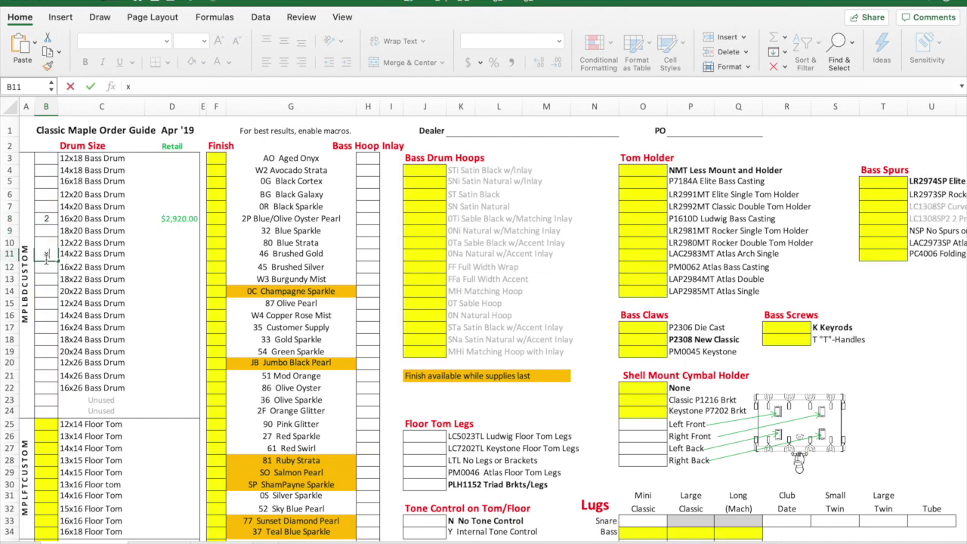
pyautogui.press('Return')
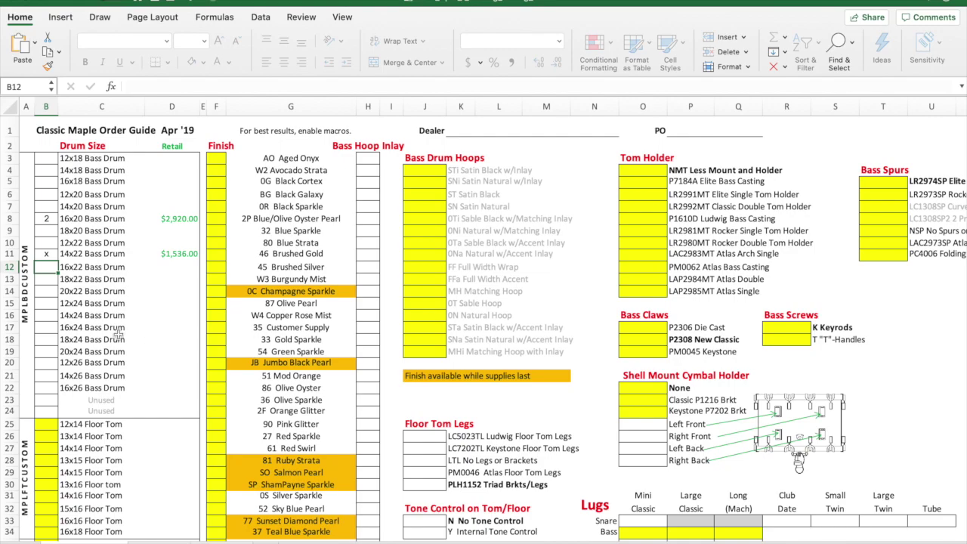
pyautogui.scroll(-5, 631, 246)
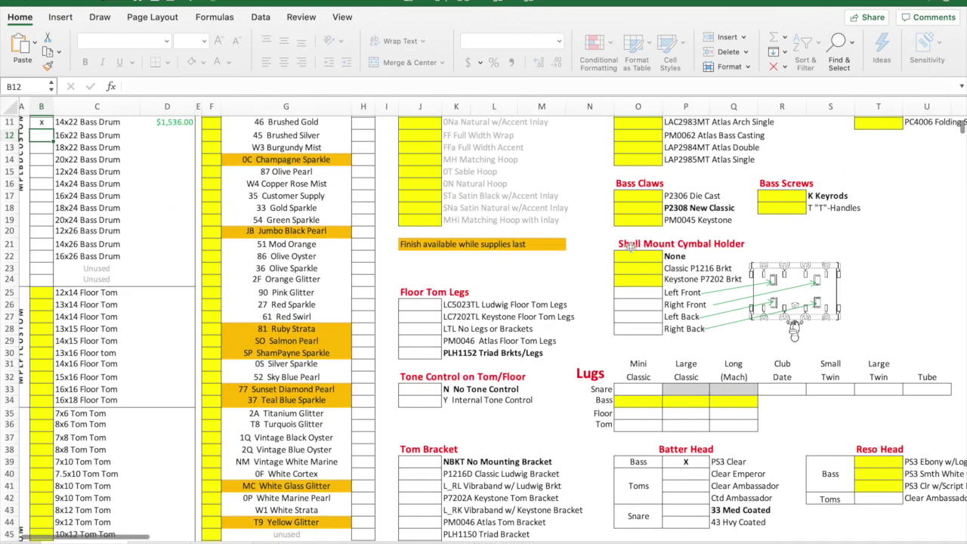
pyautogui.scroll(5, 536, 326)
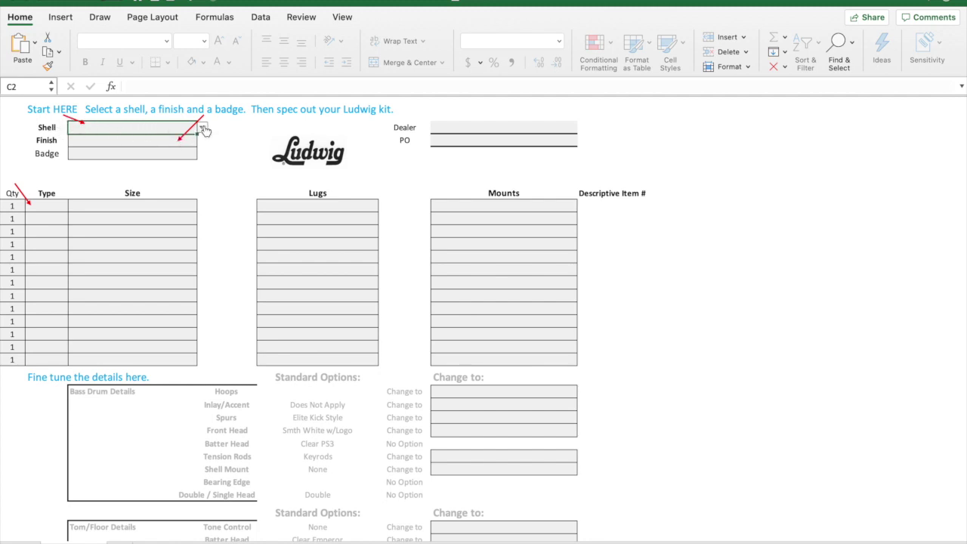
# Step: Choose Classic Maple as the shell for the Ludwig kit
pyautogui.click(132, 140)
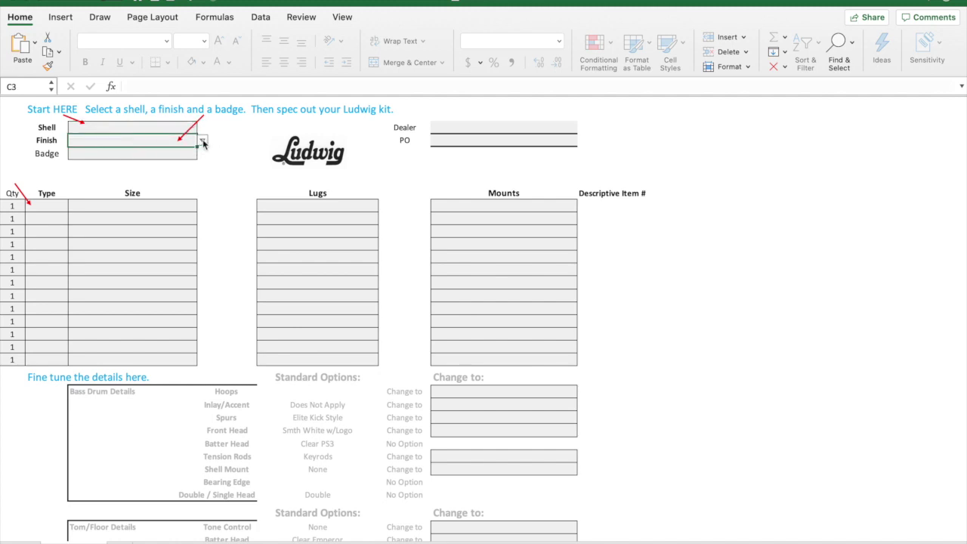
pyautogui.click(147, 128)
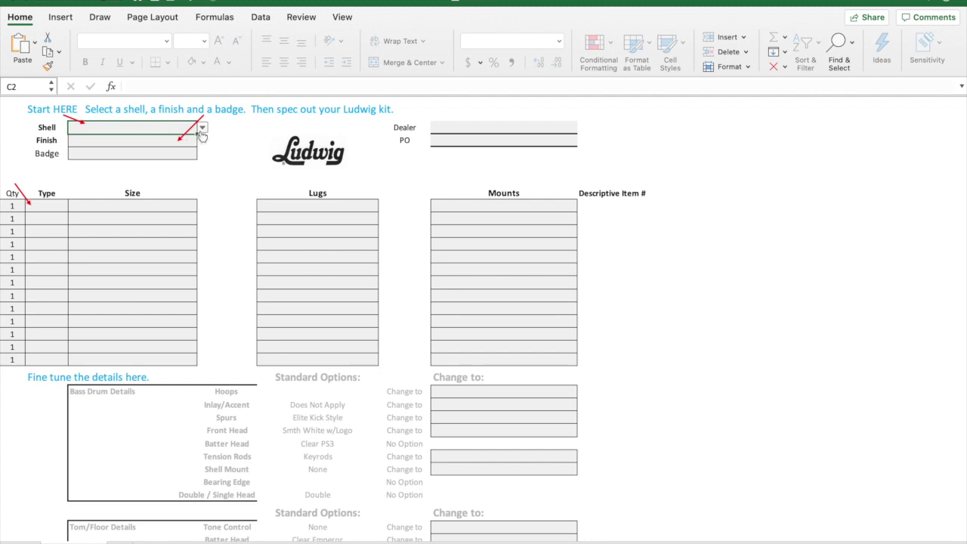
pyautogui.click(202, 128)
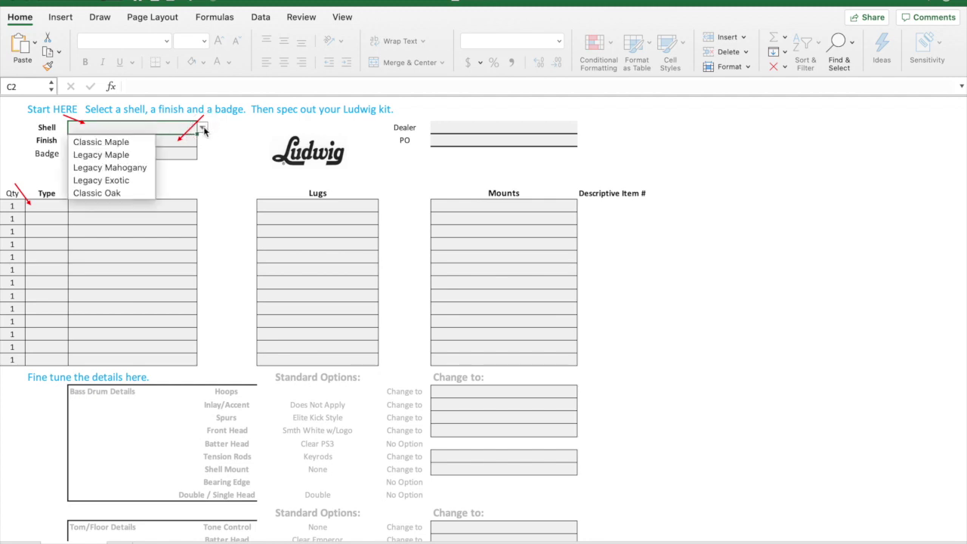
pyautogui.click(135, 142)
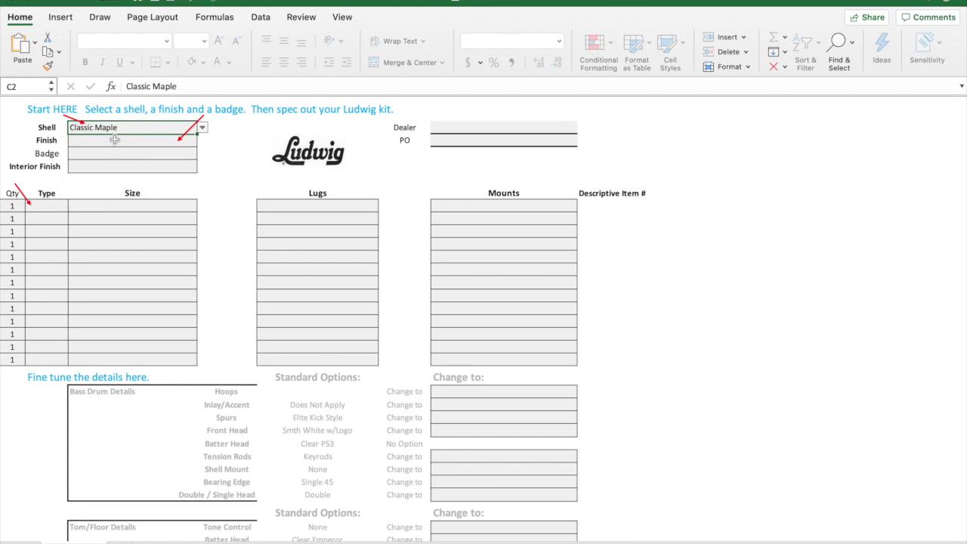
# Step: Choose HG Heritage Green as the kit's finish
pyautogui.click(123, 140)
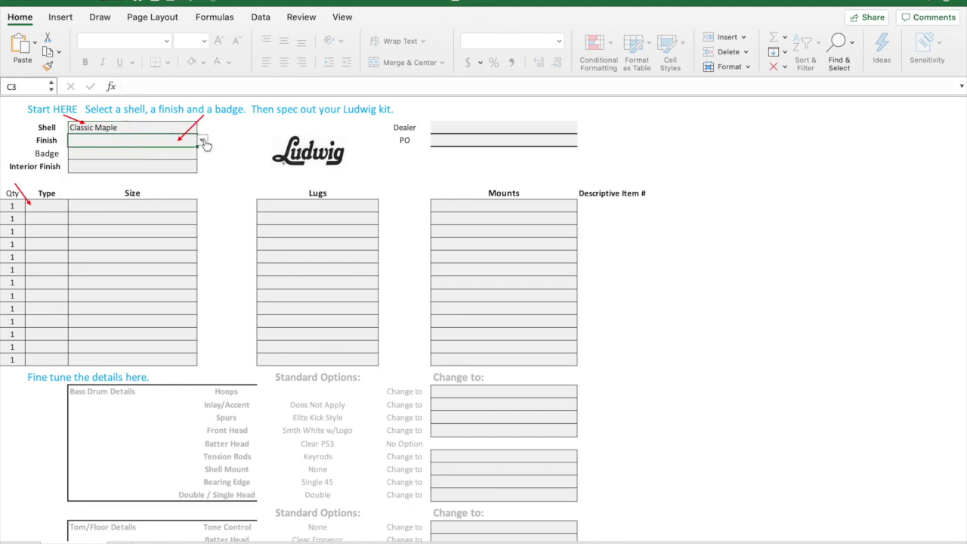
pyautogui.click(204, 141)
pyautogui.scroll(-1, 189, 189)
pyautogui.scroll(-5, 189, 189)
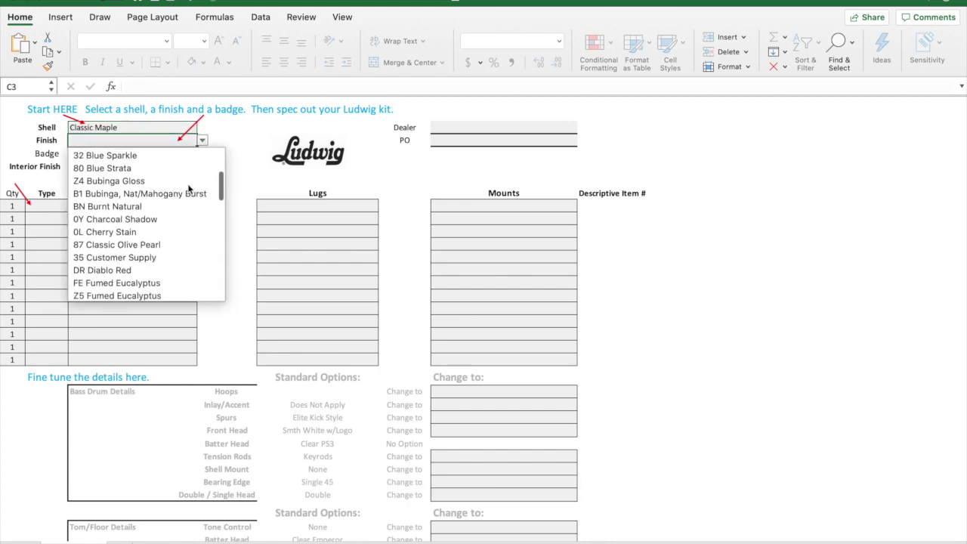
pyautogui.scroll(-1, 189, 190)
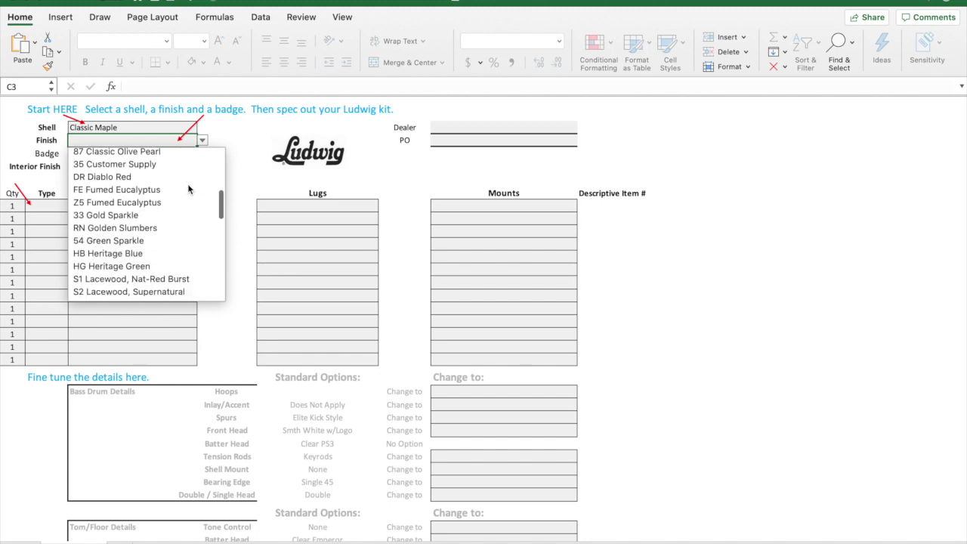
pyautogui.scroll(-2, 189, 189)
pyautogui.scroll(-2, 189, 190)
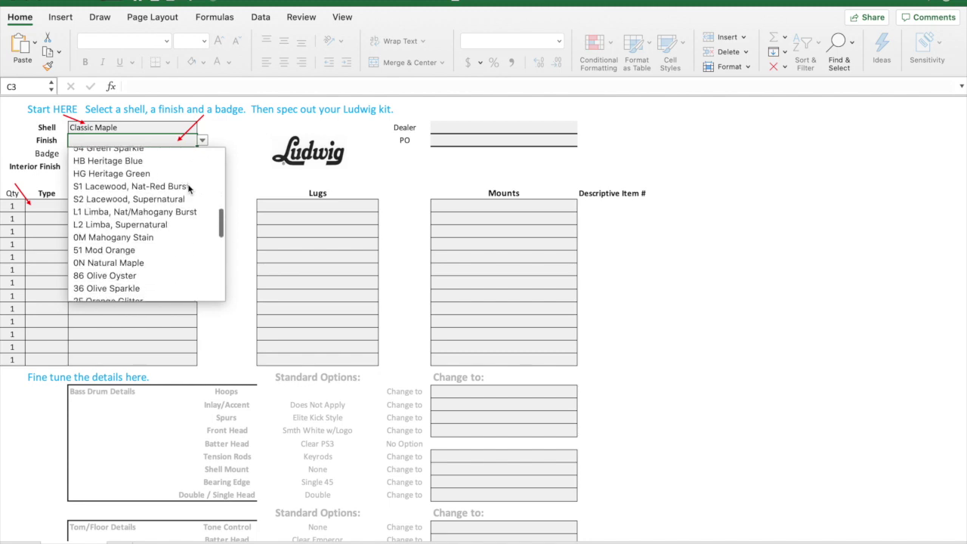
pyautogui.click(143, 173)
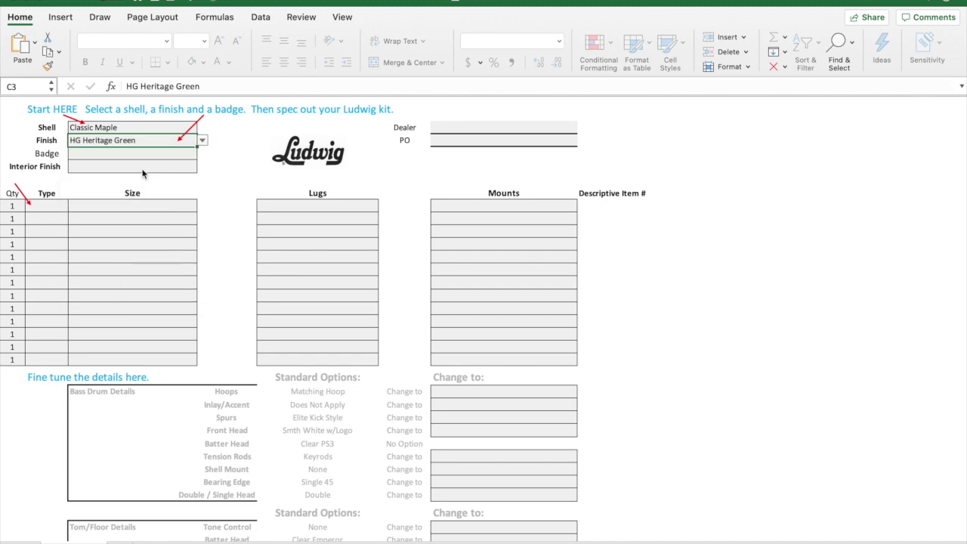
# Step: Set the kit's badge to Blue/Olive and its interior finish to Resa-Cote
pyautogui.click(160, 155)
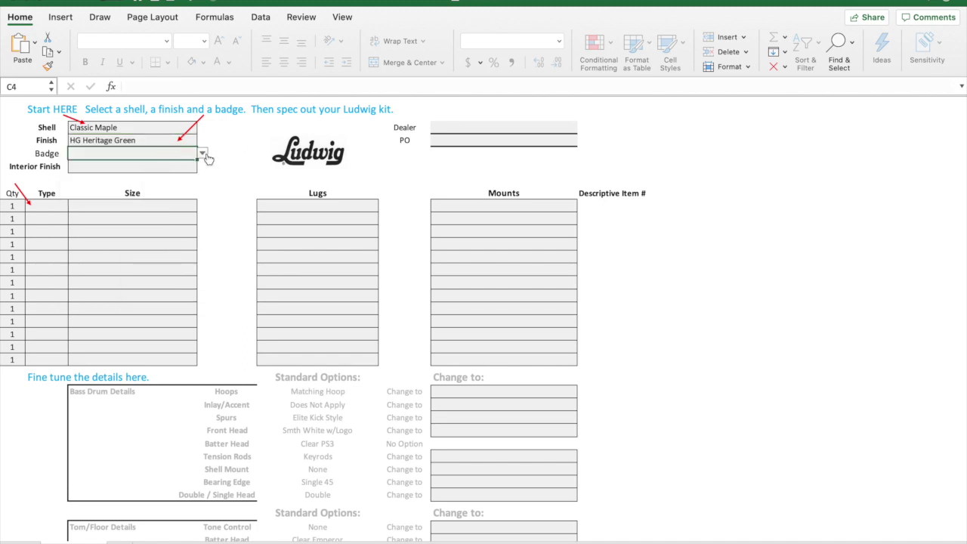
pyautogui.click(203, 154)
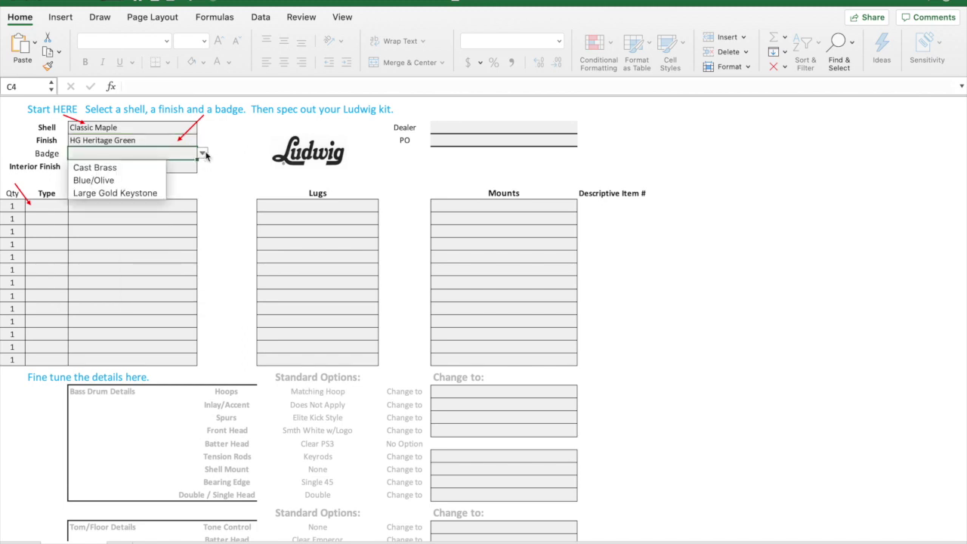
pyautogui.click(154, 181)
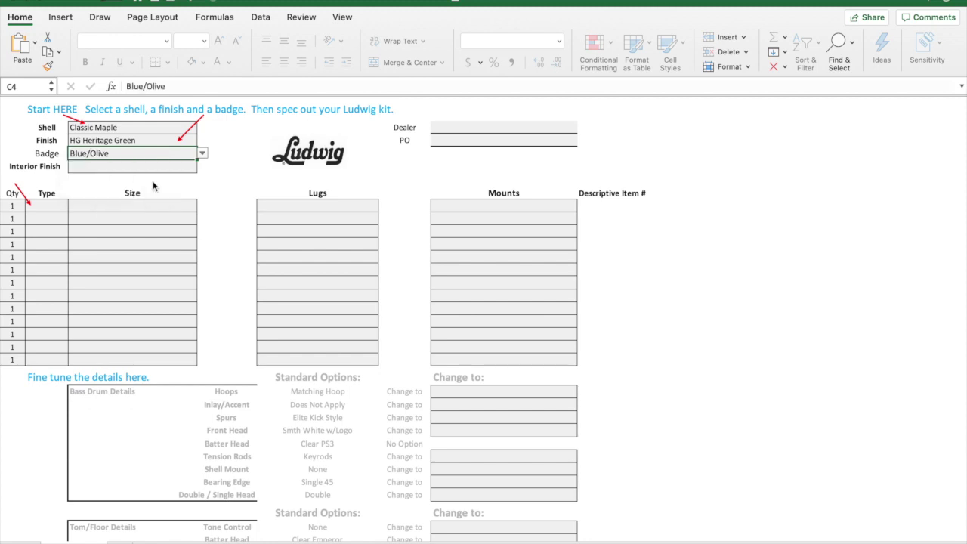
pyautogui.click(142, 169)
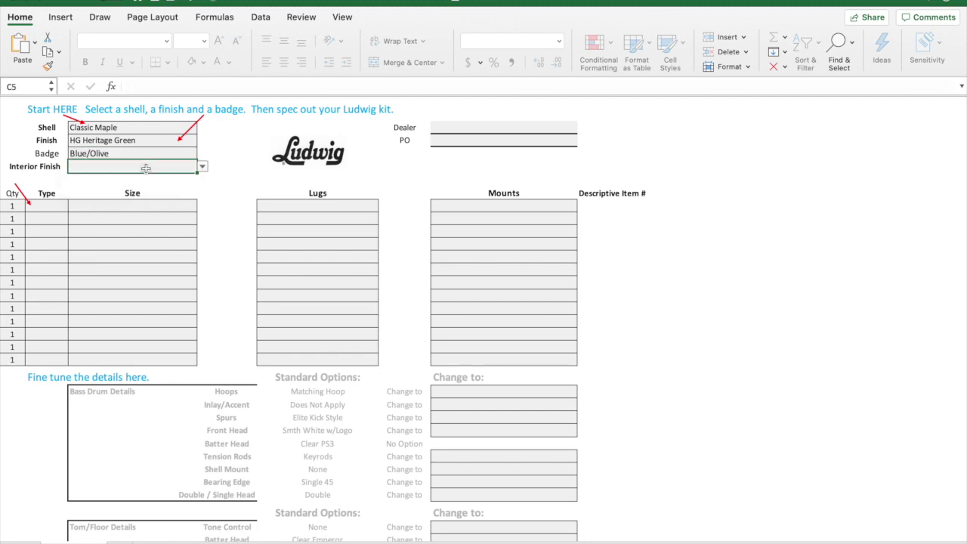
pyautogui.click(202, 167)
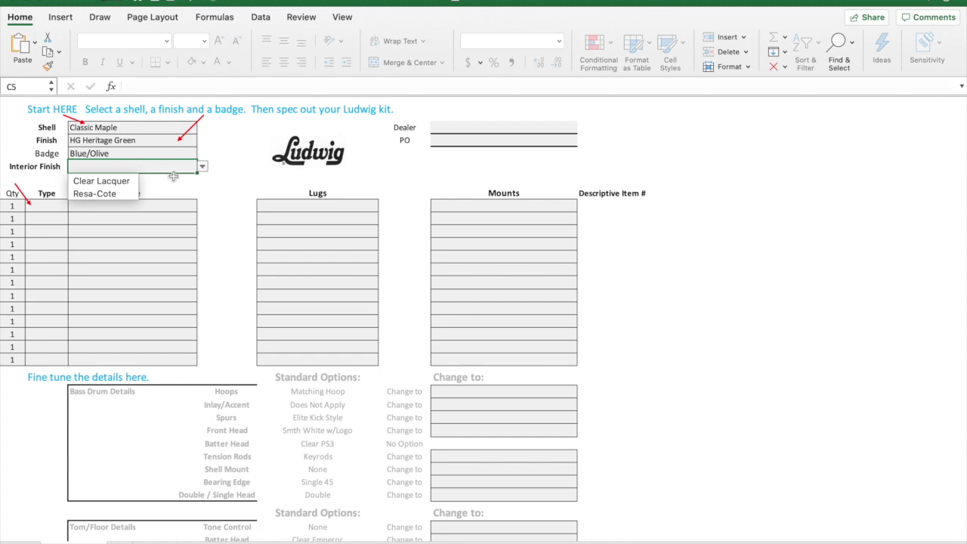
pyautogui.click(125, 195)
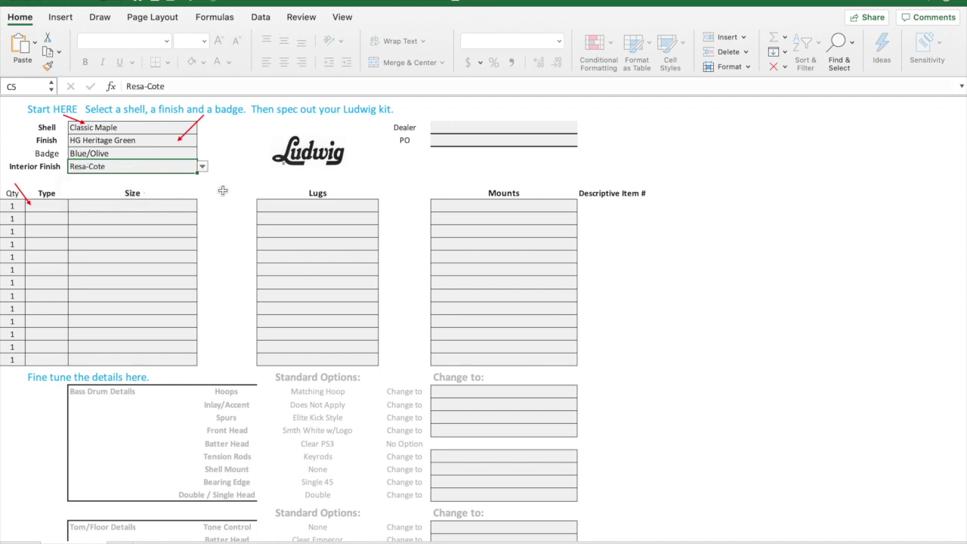
# Step: Set the first drum row's type to Bass and its size to 14x22 Bass Drum
pyautogui.click(42, 205)
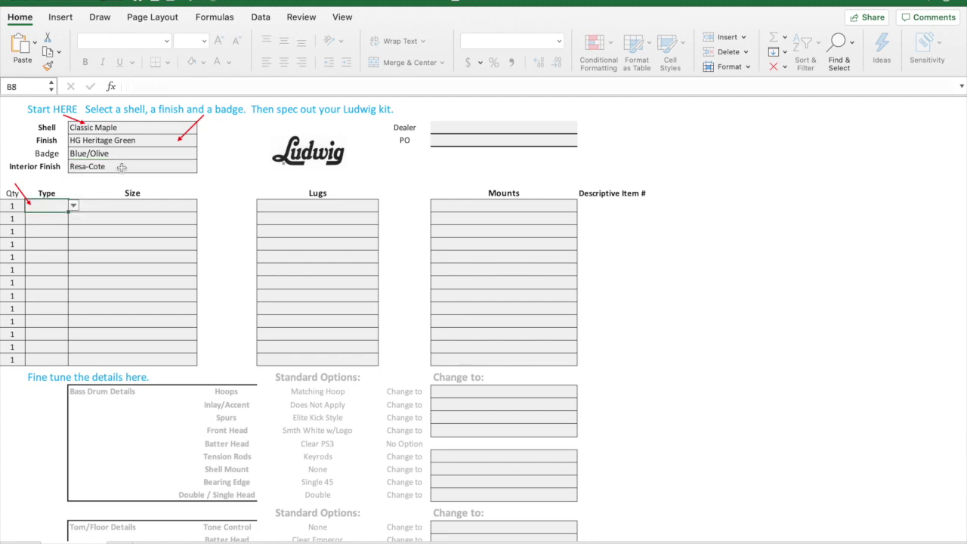
pyautogui.click(75, 206)
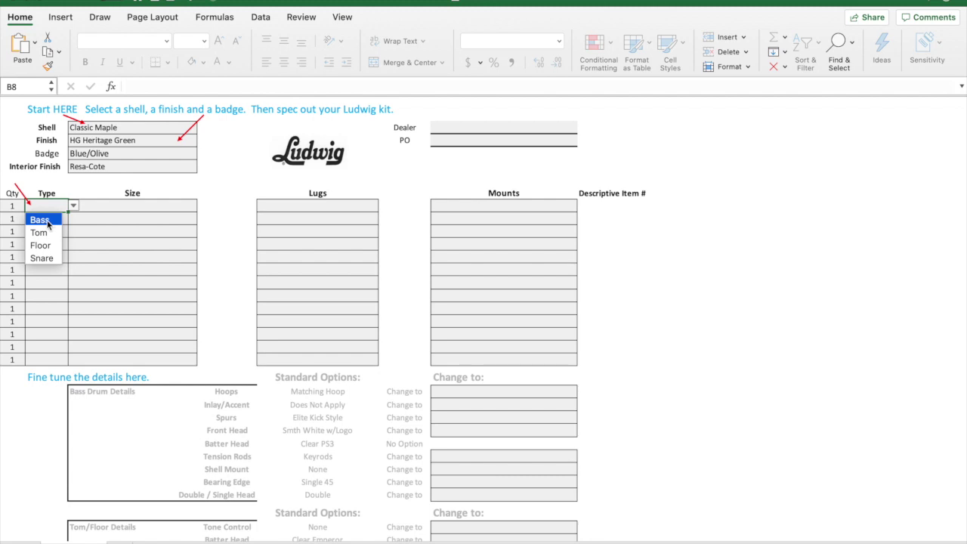
pyautogui.click(45, 222)
pyautogui.click(154, 207)
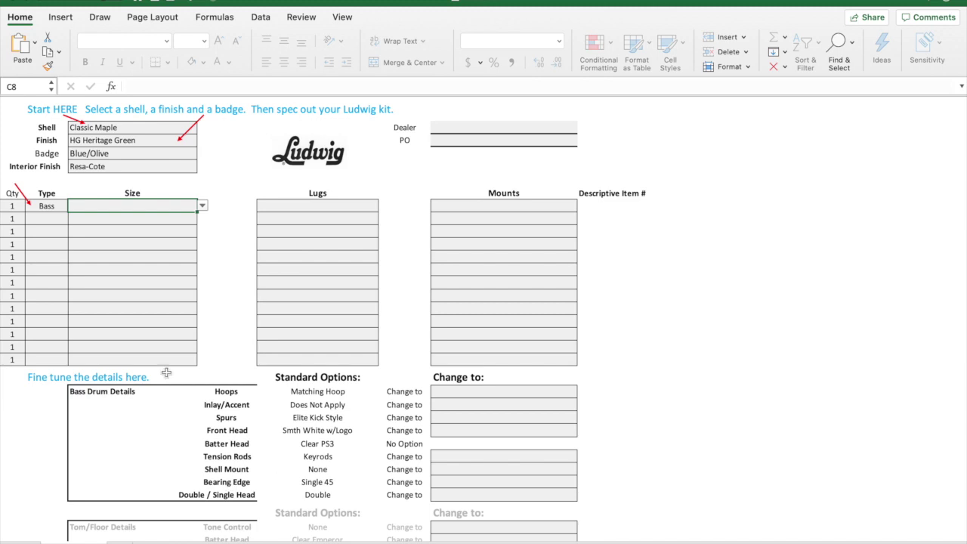
pyautogui.click(201, 205)
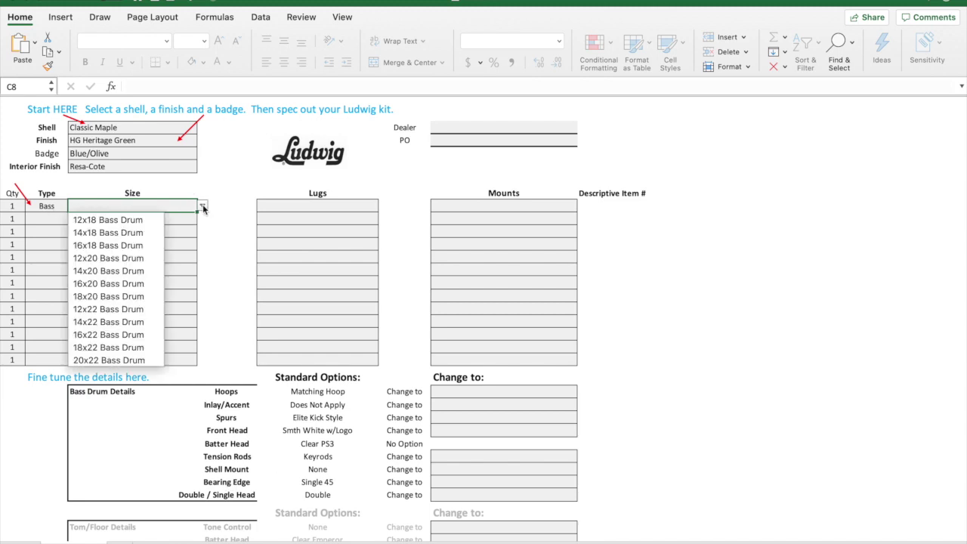
pyautogui.click(124, 322)
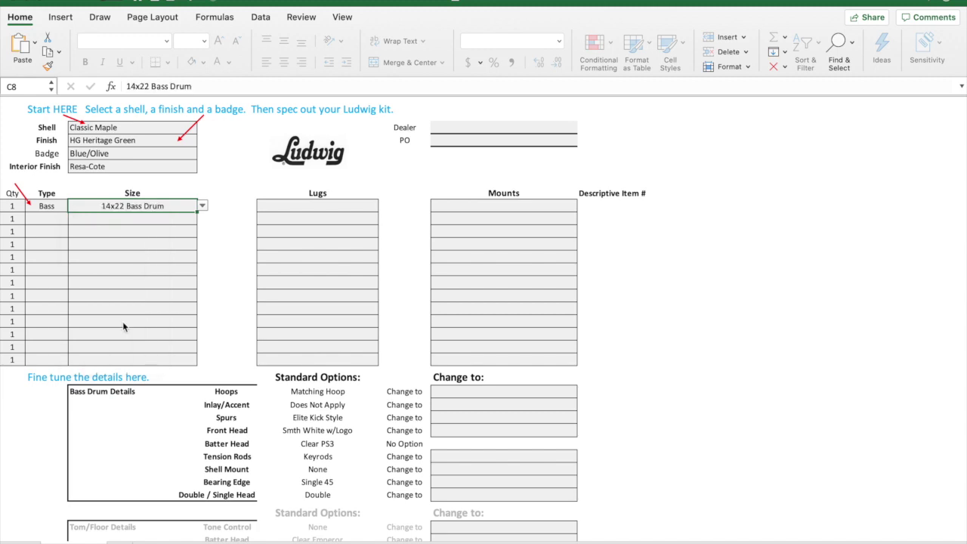
# Step: Choose Mach Lugs as the lugs for the 14x22 bass drum
pyautogui.click(343, 207)
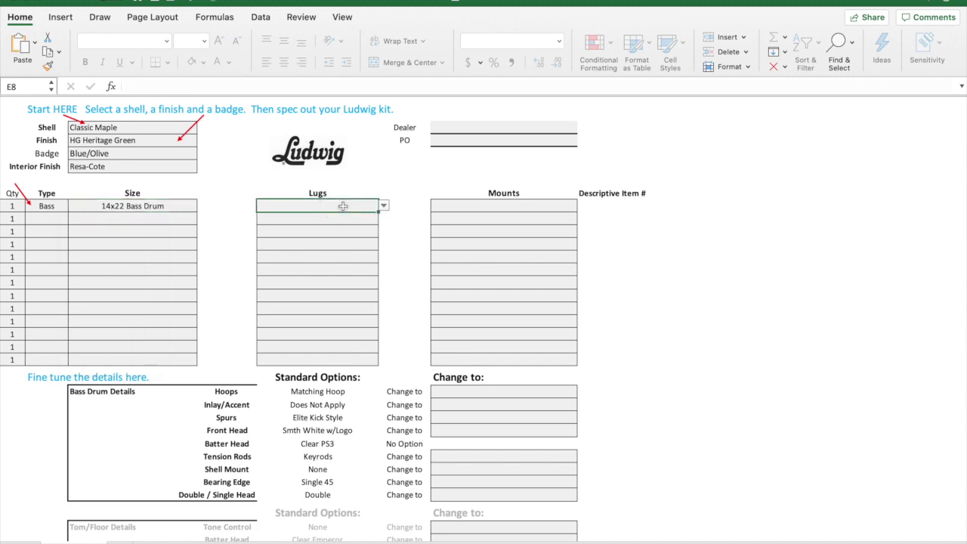
pyautogui.click(384, 206)
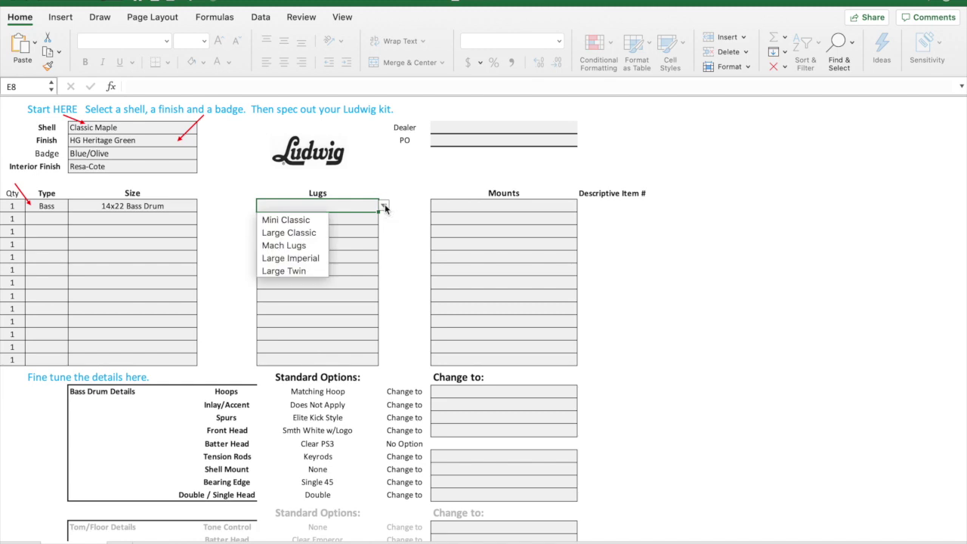
pyautogui.click(309, 246)
# Step: Set the 14x22 bass drum's mount to Less Mount and Holder
pyautogui.click(509, 207)
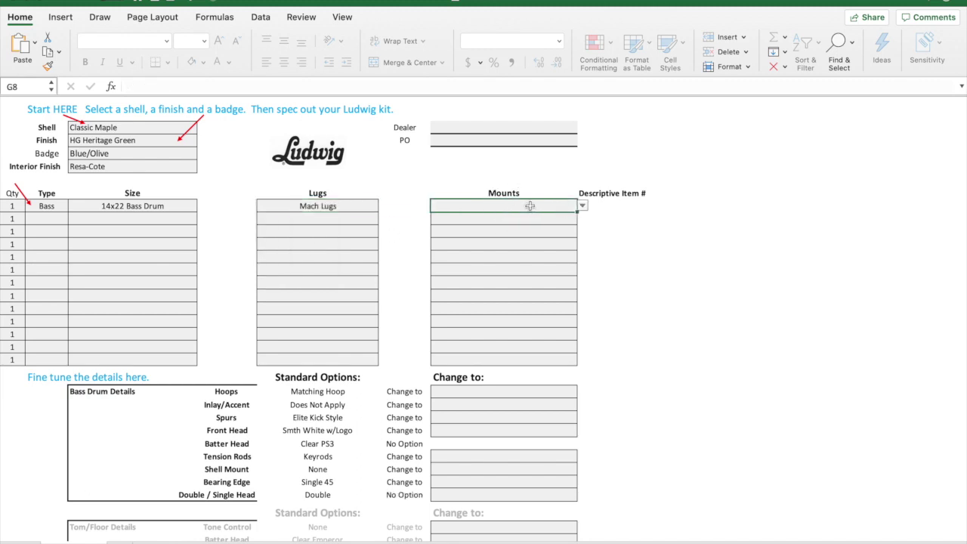
pyautogui.click(582, 206)
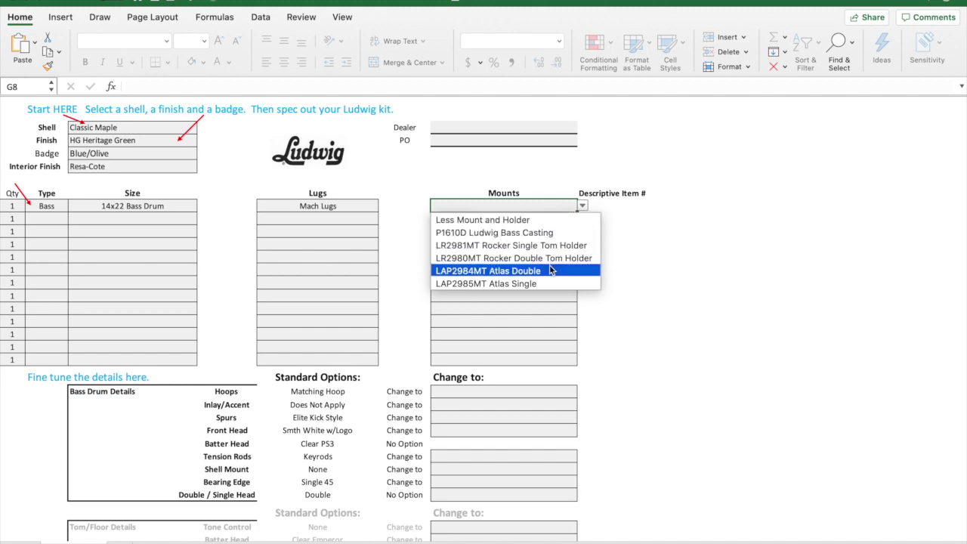
pyautogui.click(554, 219)
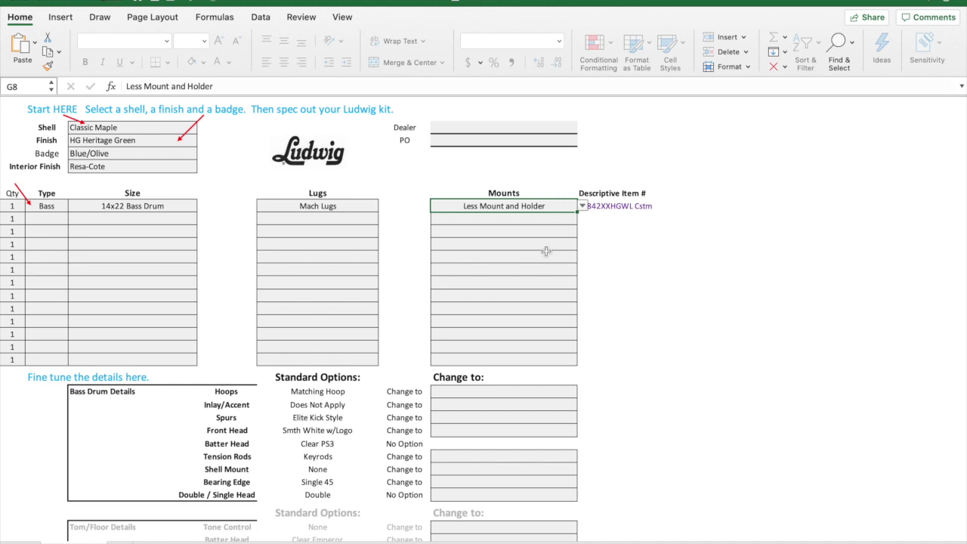
# Step: Set the second drum row's type to Tom and its size to 9x13 Tom Tom
pyautogui.click(44, 220)
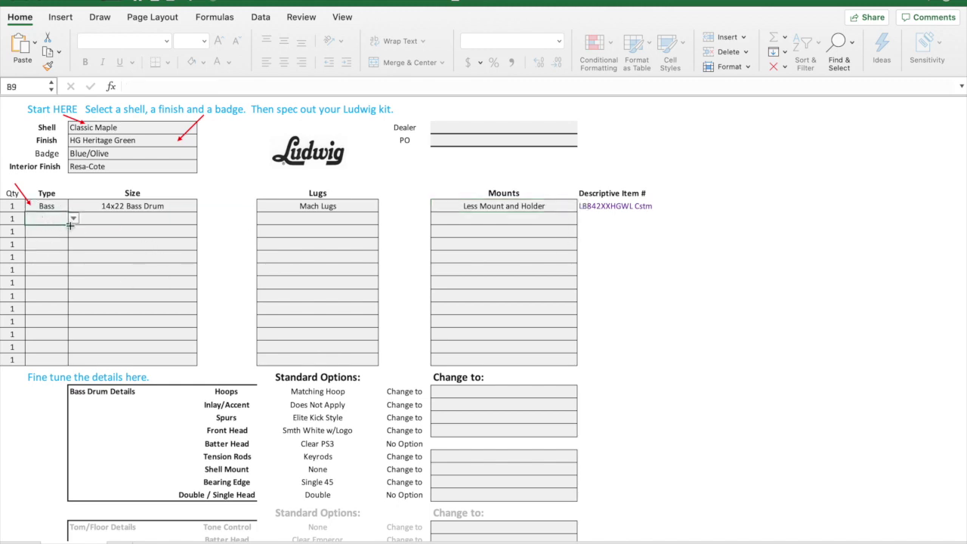
pyautogui.click(74, 219)
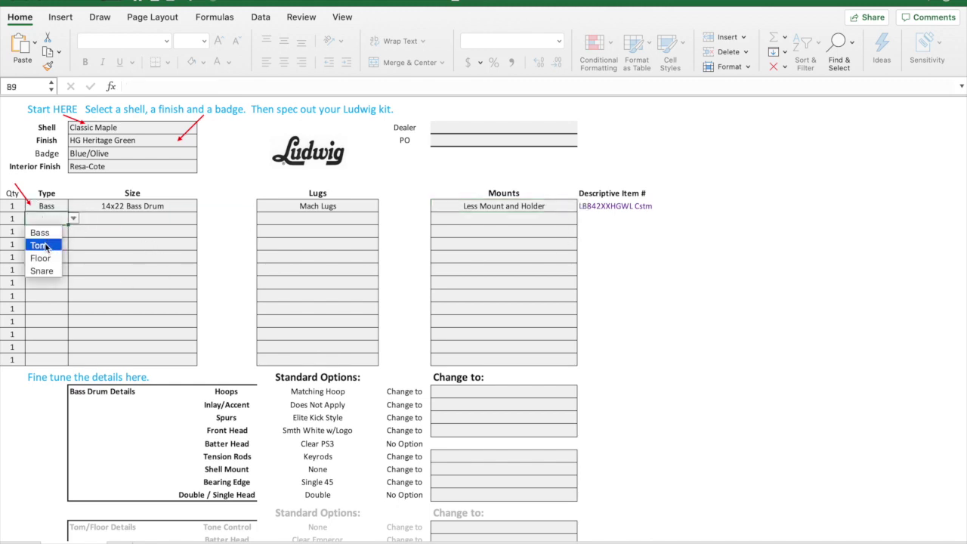
pyautogui.click(45, 247)
pyautogui.click(133, 221)
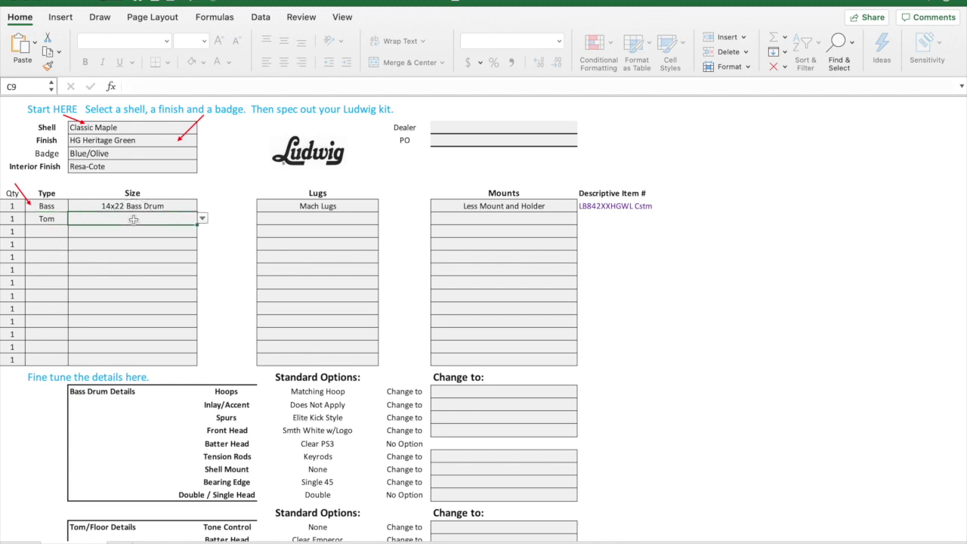
pyautogui.click(203, 219)
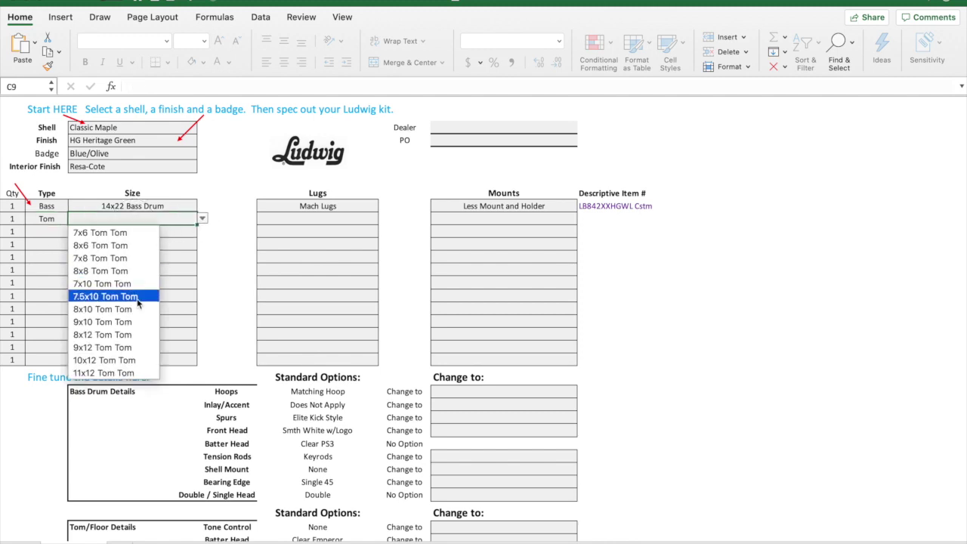
pyautogui.scroll(-5, 113, 336)
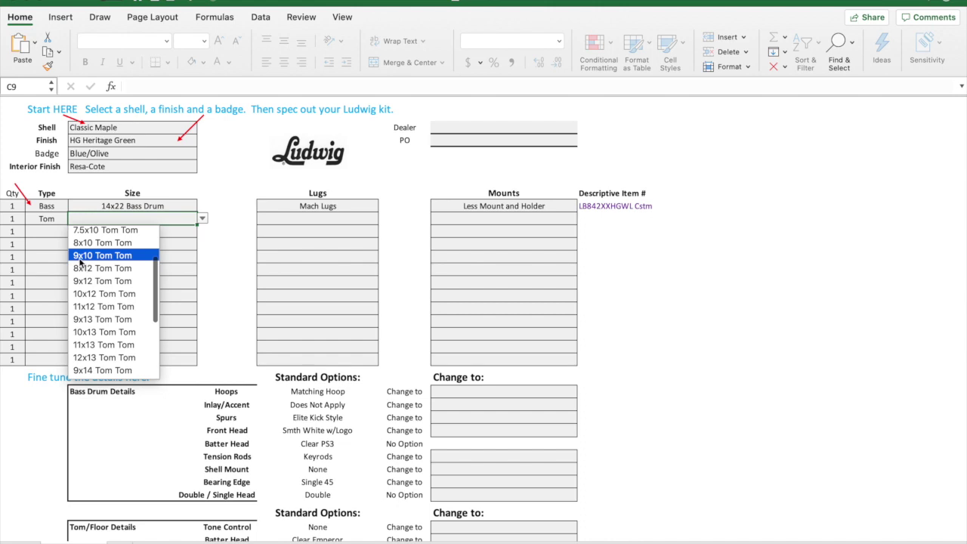
pyautogui.click(91, 319)
# Step: Give the 9x13 tom Mach Lugs and set its mount to No Mounting Bracket
pyautogui.click(339, 218)
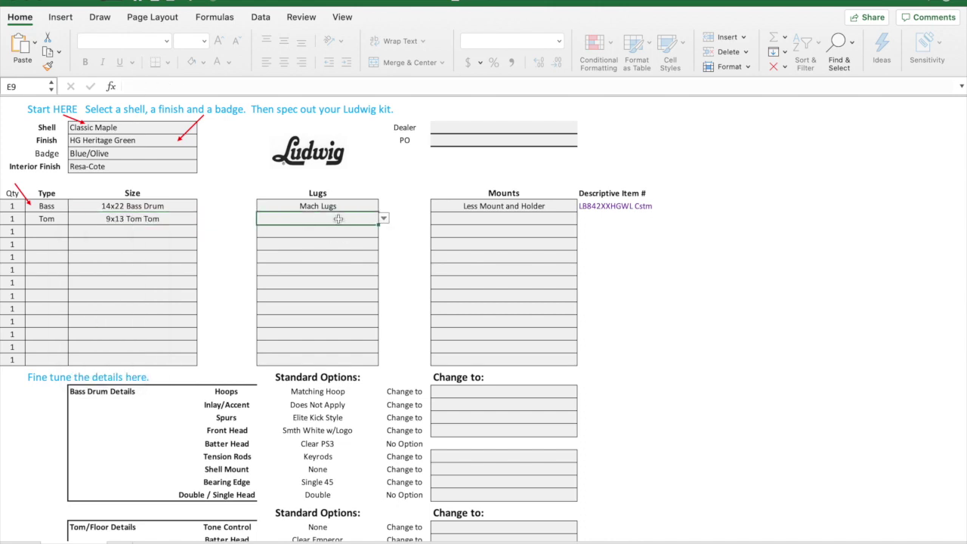
pyautogui.click(384, 219)
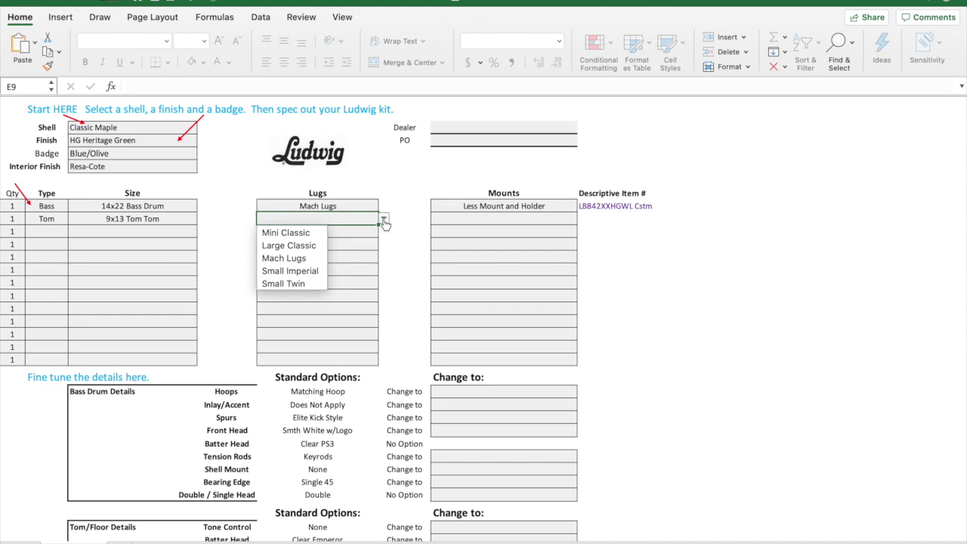
pyautogui.click(284, 259)
pyautogui.click(498, 220)
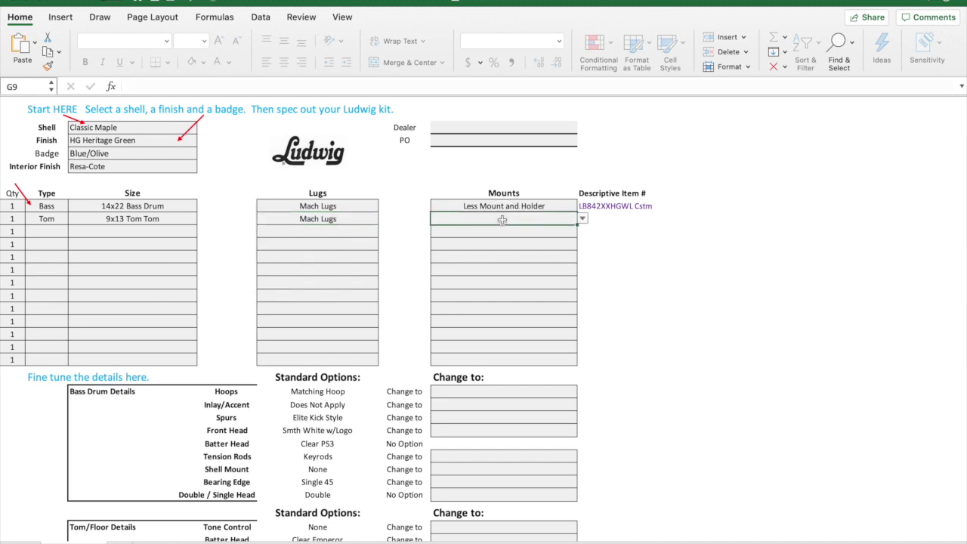
pyautogui.click(582, 219)
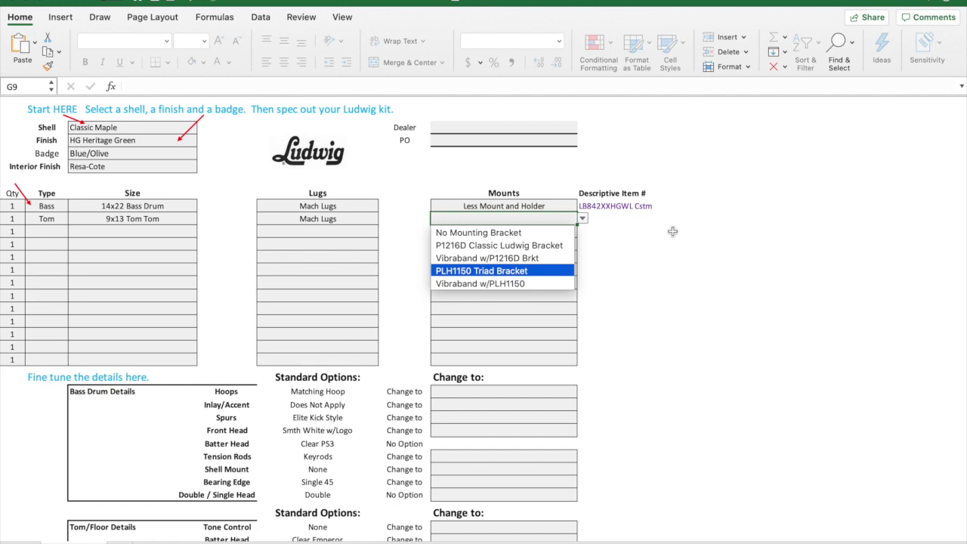
pyautogui.click(494, 233)
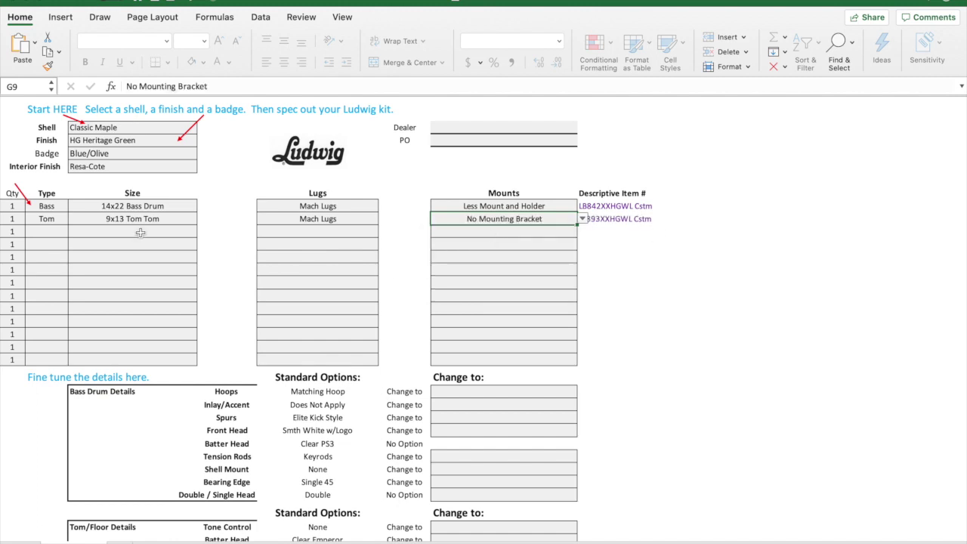
# Step: Set the third drum row's type to Floor and its size to 16x16 Floor Tom
pyautogui.click(49, 233)
pyautogui.click(73, 234)
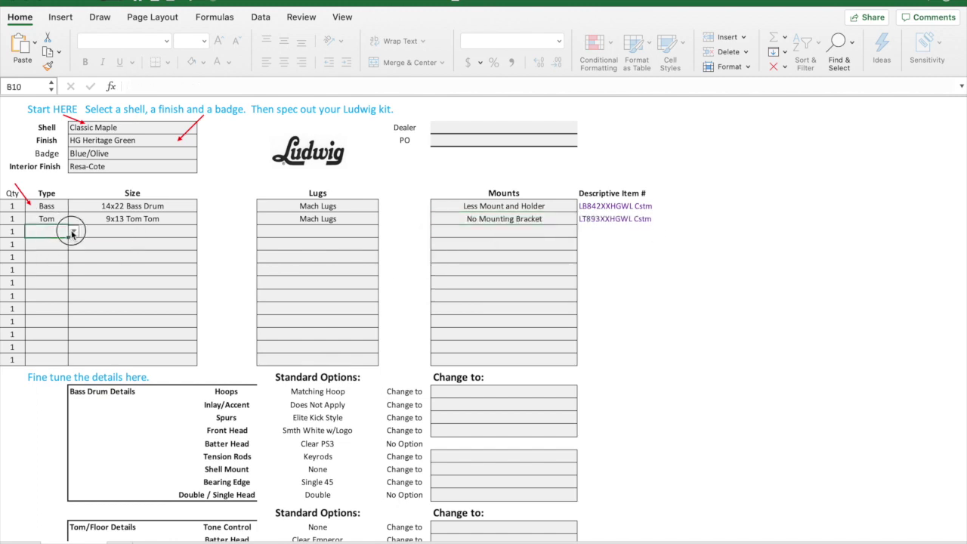
pyautogui.click(49, 270)
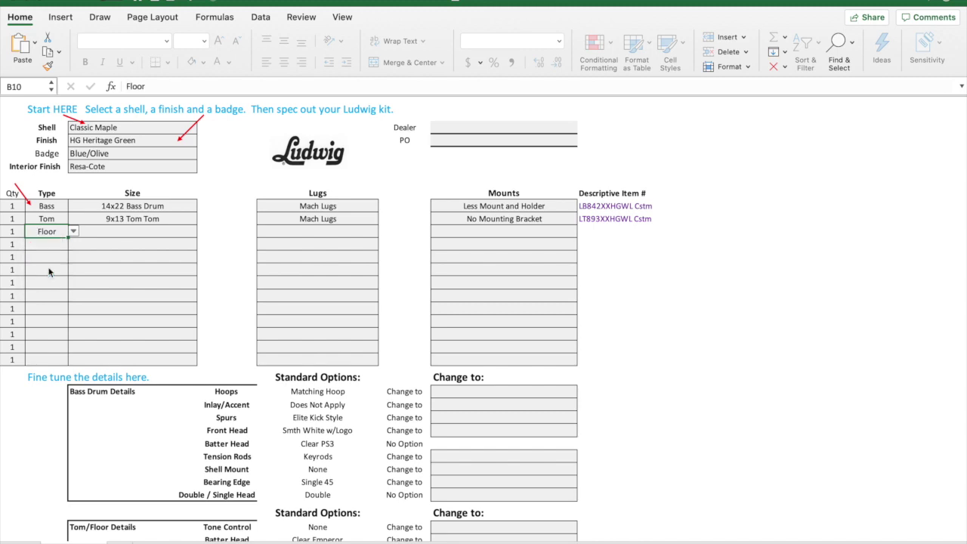
pyautogui.click(125, 233)
pyautogui.click(204, 233)
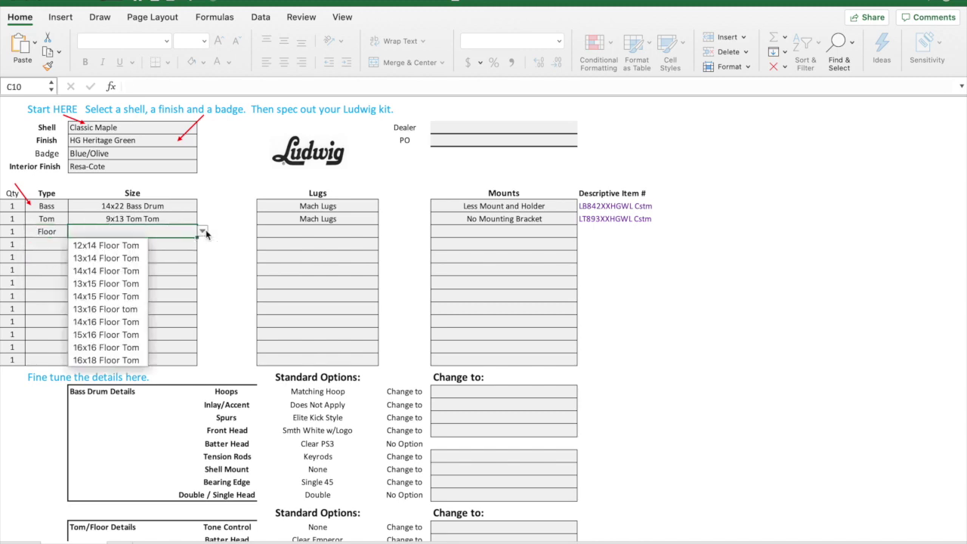
pyautogui.click(111, 349)
# Step: Give the 16x16 floor tom Mach Lugs and PLH1152 Triad Brkts/Legs as its mount
pyautogui.click(340, 233)
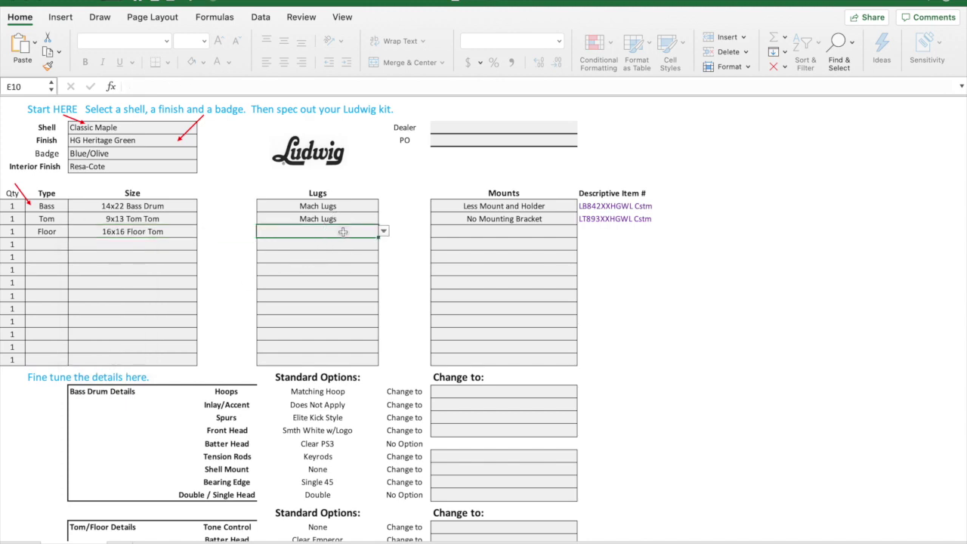
pyautogui.click(384, 233)
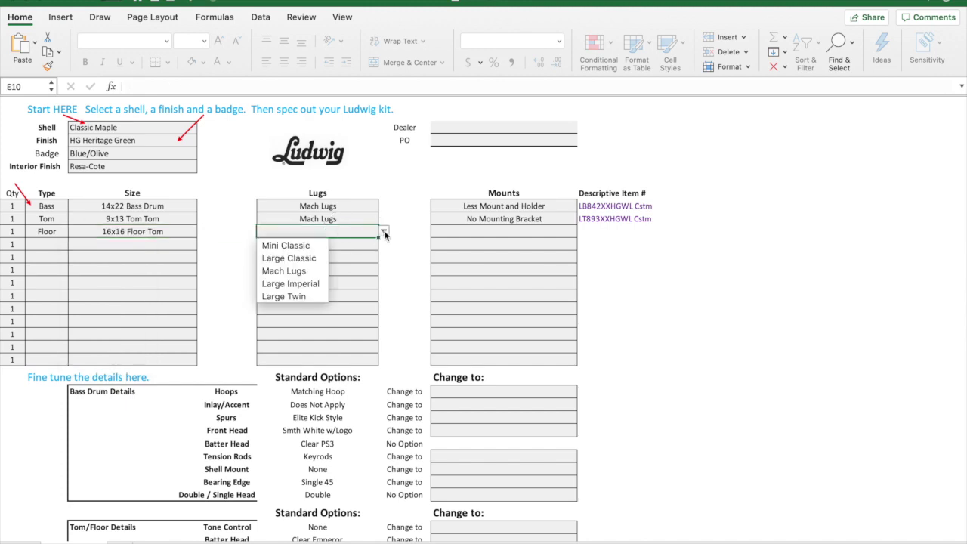
pyautogui.click(309, 272)
pyautogui.click(493, 230)
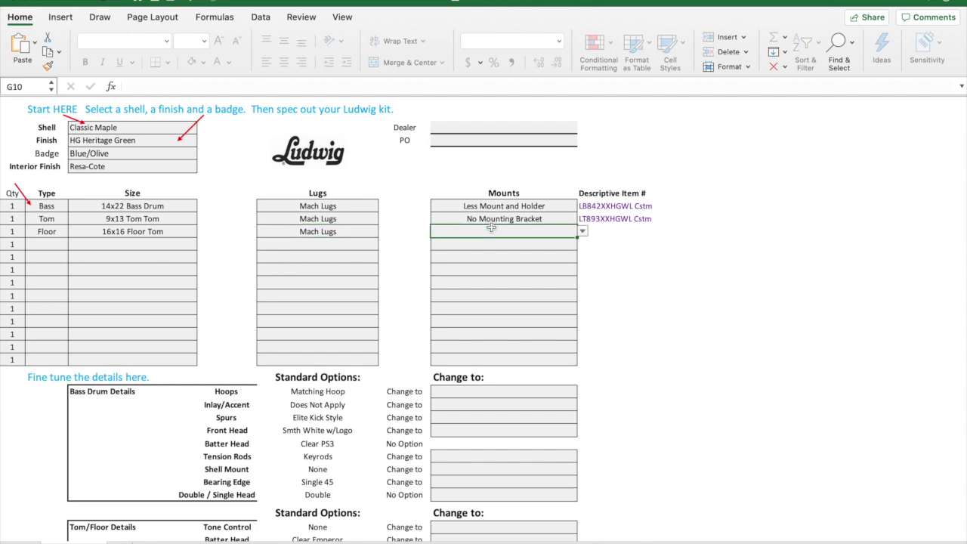
pyautogui.click(583, 232)
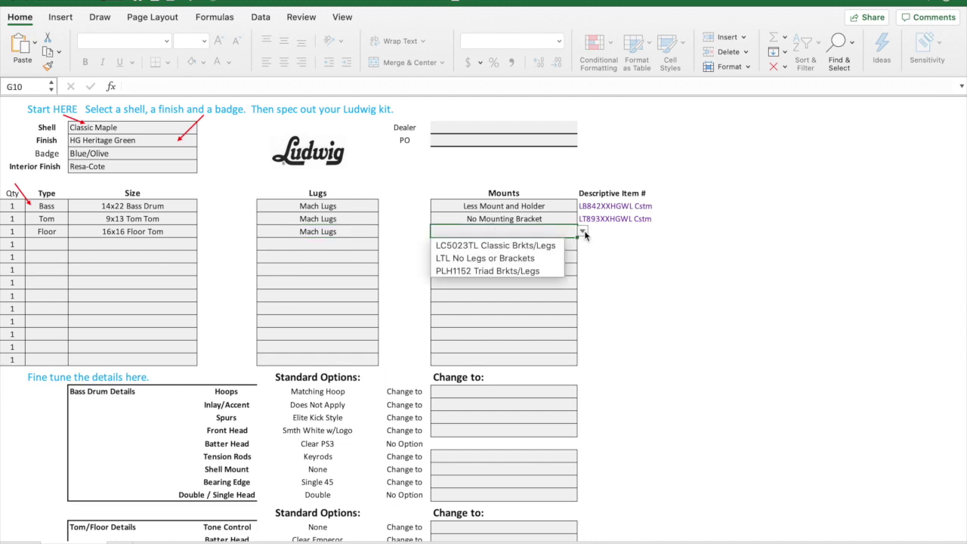
pyautogui.click(542, 272)
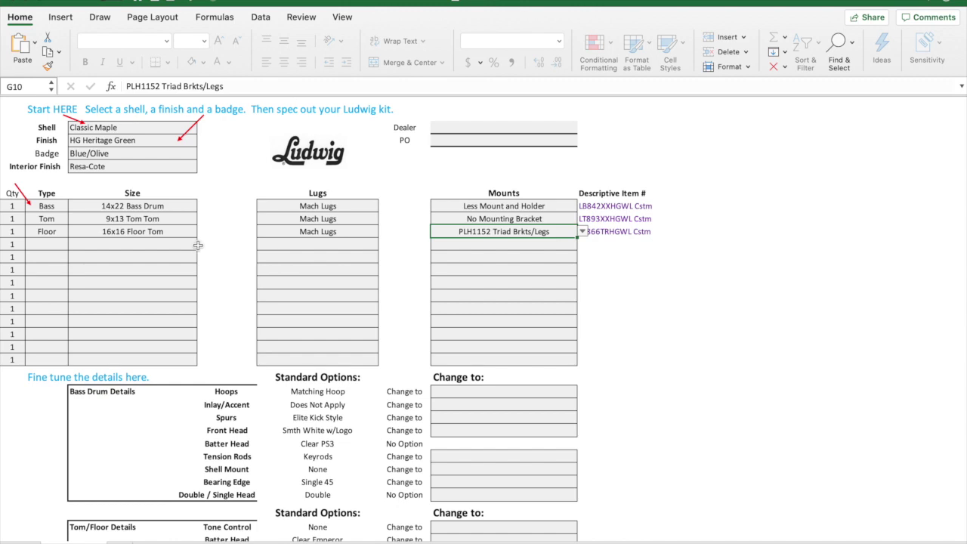
# Step: Set the fourth drum row's type to Snare and its size to 3.5x13 Snare
pyautogui.click(50, 244)
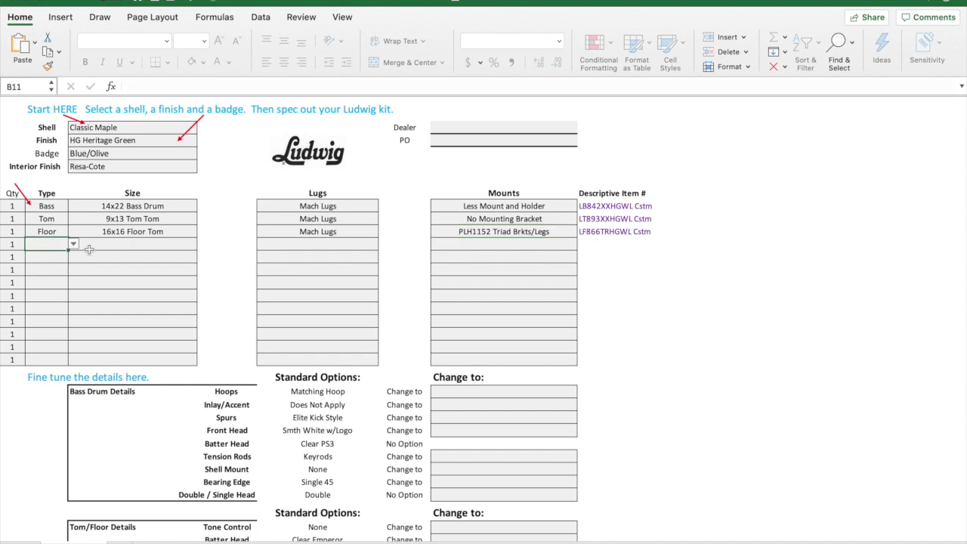
pyautogui.click(74, 243)
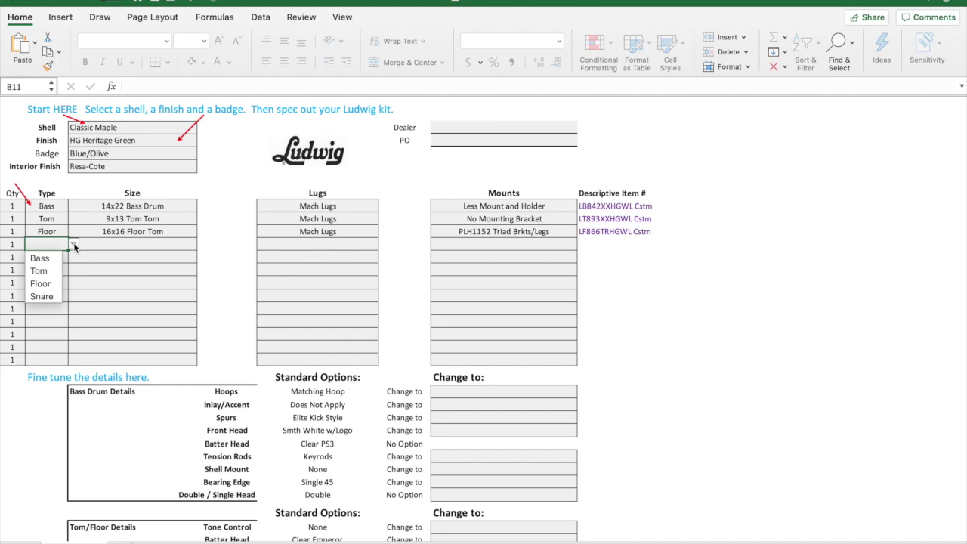
pyautogui.click(42, 296)
pyautogui.click(131, 244)
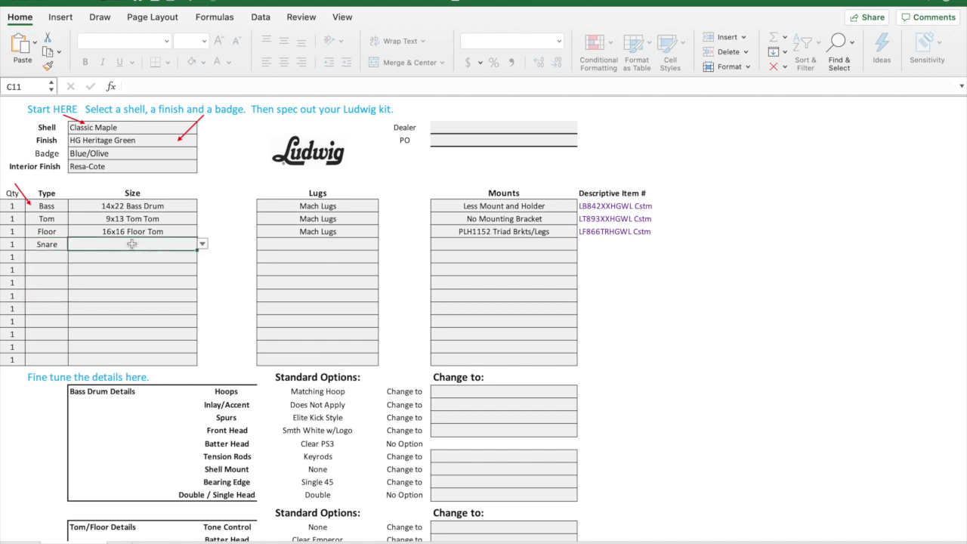
pyautogui.click(202, 245)
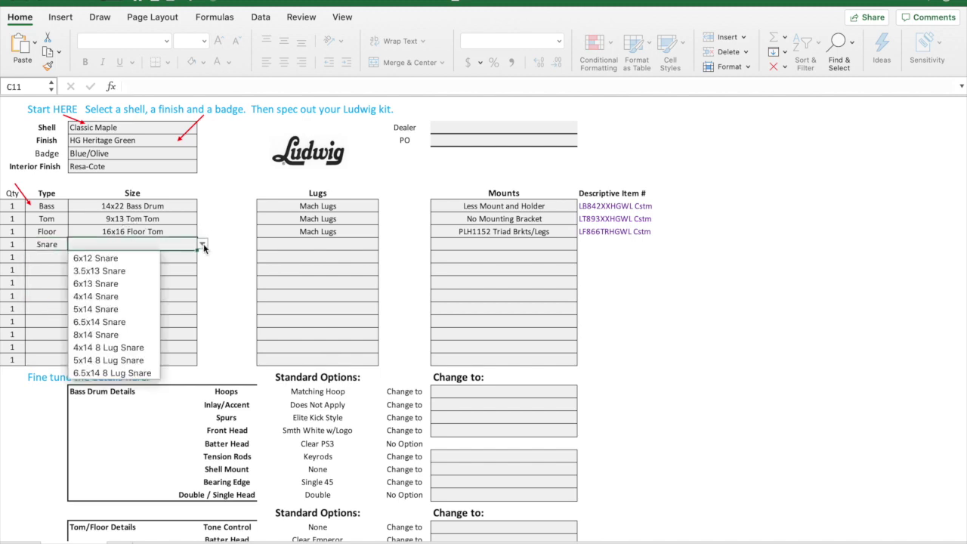
pyautogui.click(138, 272)
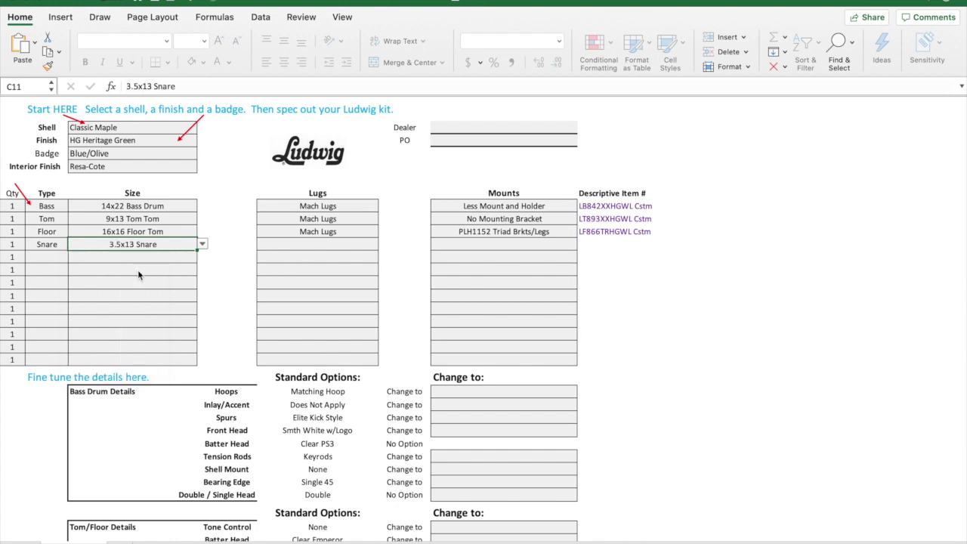
# Step: Give the 3.5x13 snare Piccolo Twin lugs and the P80 Piccolo Strainer as its mount
pyautogui.click(330, 245)
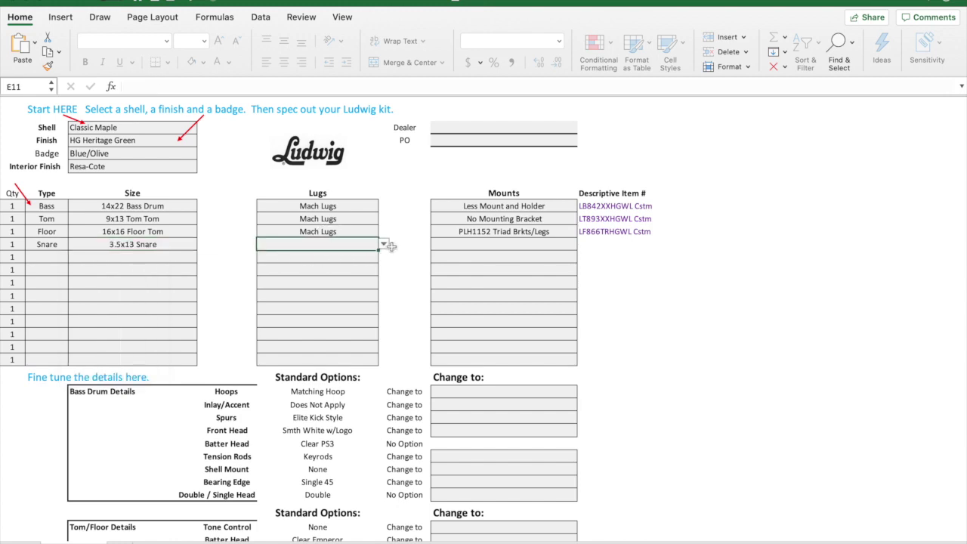
pyautogui.click(384, 244)
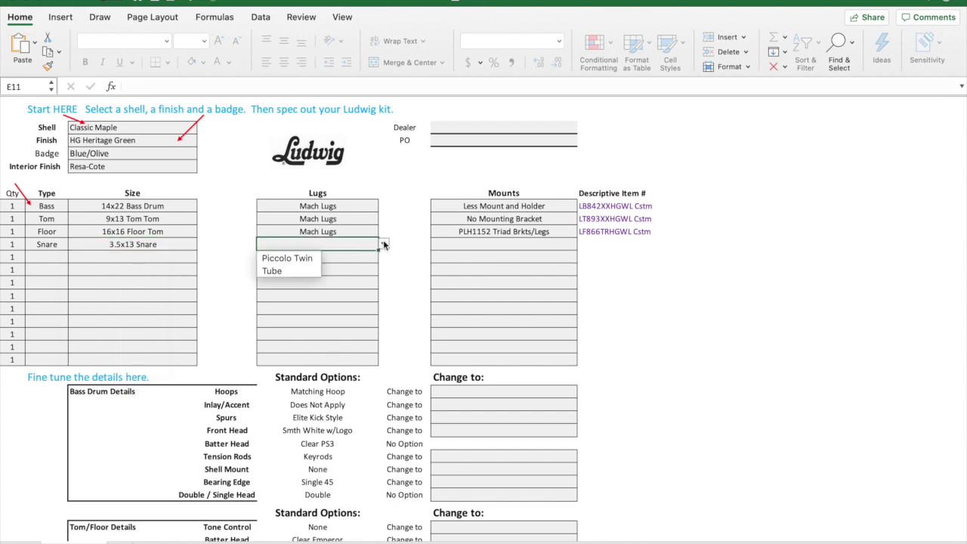
pyautogui.click(289, 258)
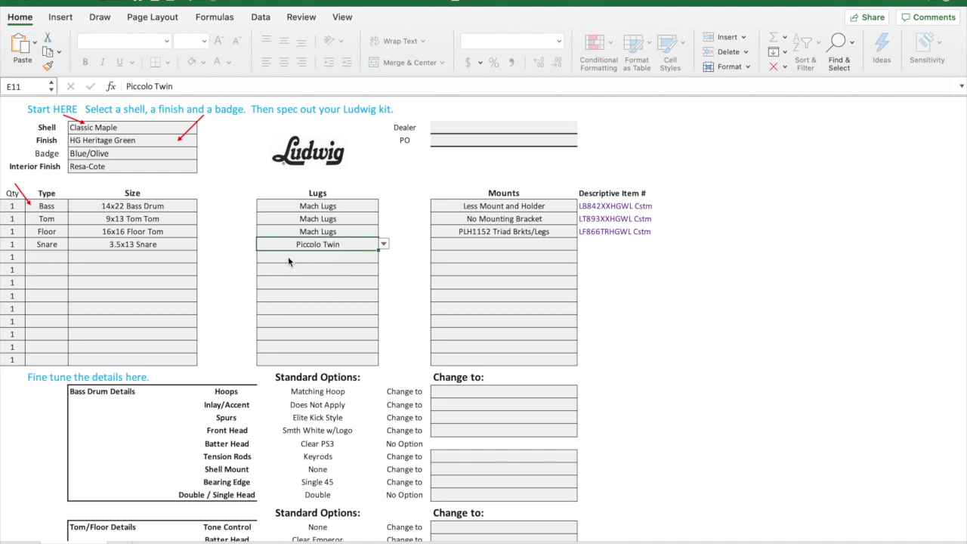
pyautogui.click(492, 244)
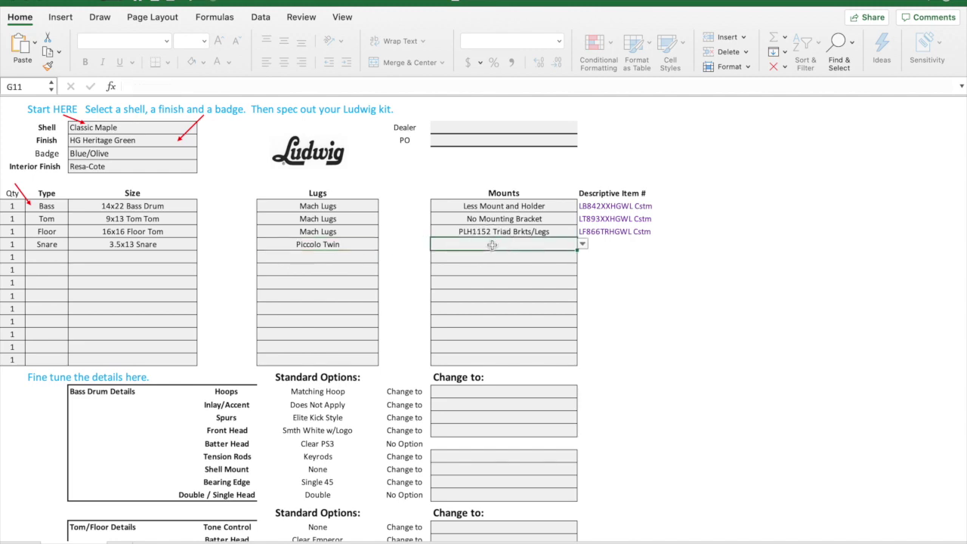
pyautogui.click(584, 244)
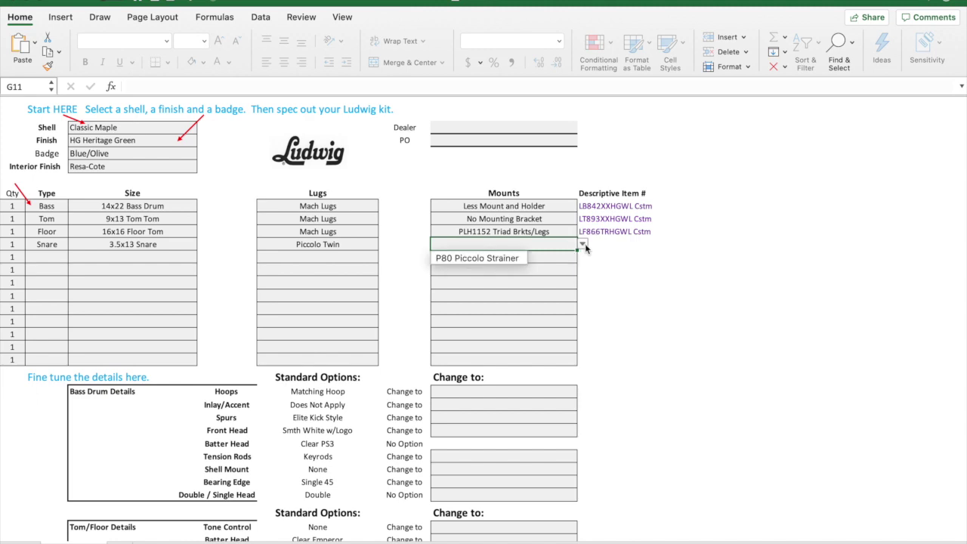
pyautogui.click(511, 259)
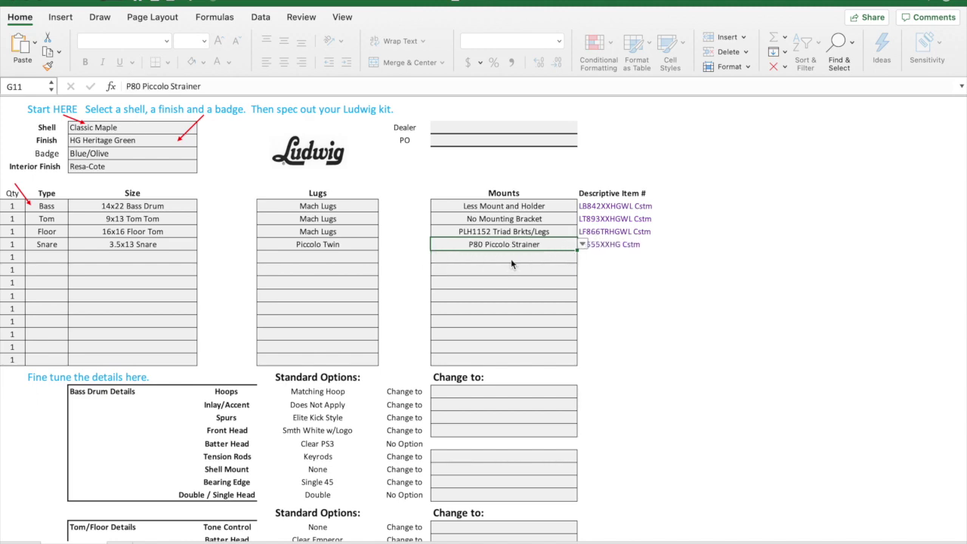
# Step: Look through the size options offered for the snare drum, keeping the chosen size
pyautogui.click(114, 247)
pyautogui.click(201, 244)
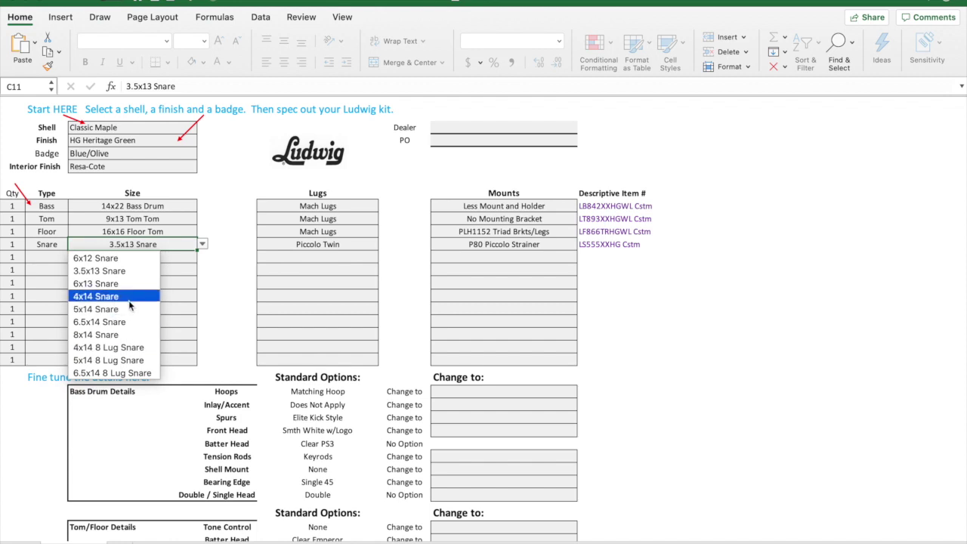
pyautogui.click(182, 247)
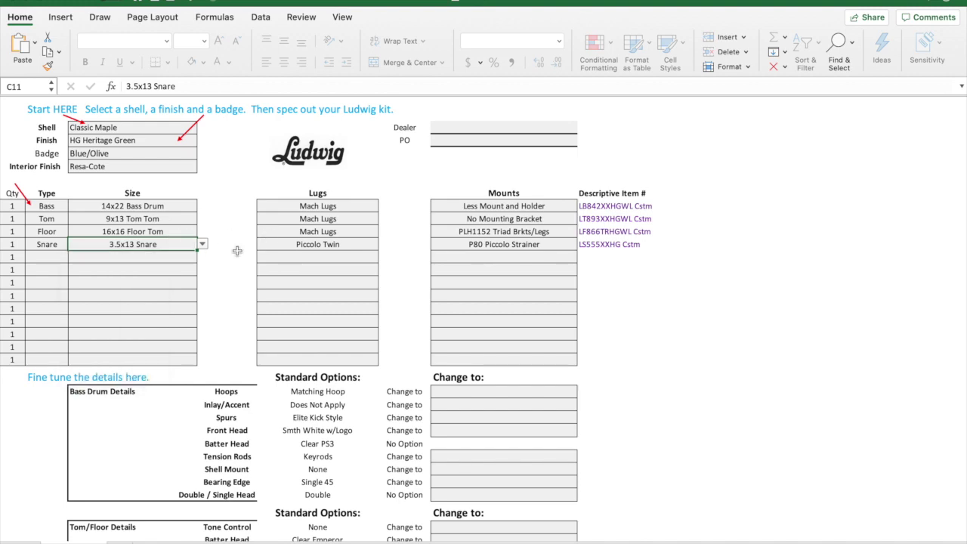
pyautogui.scroll(-3, 238, 251)
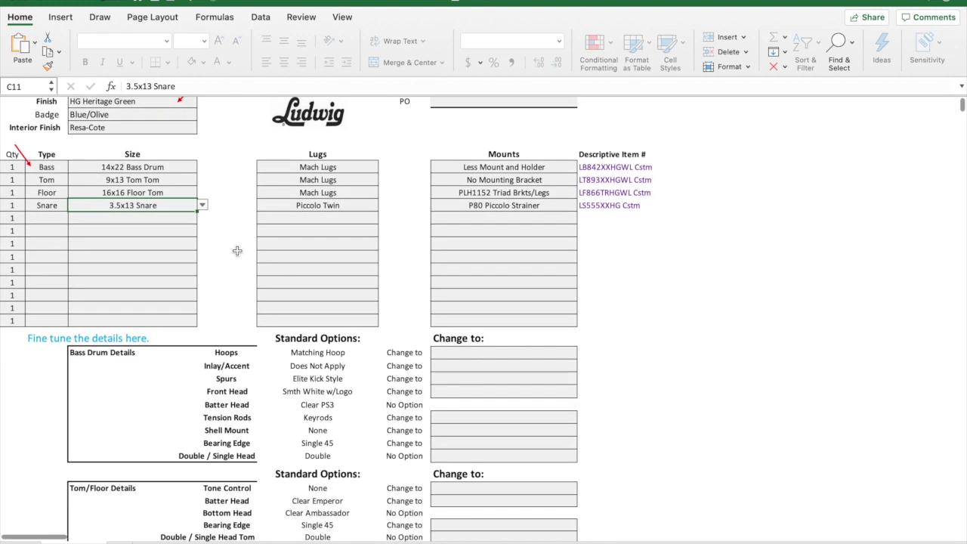
# Step: Review the bass, tom/floor and snare detail sections and compare them with the Classic Maple Order Guide sheet
pyautogui.scroll(-3, 368, 196)
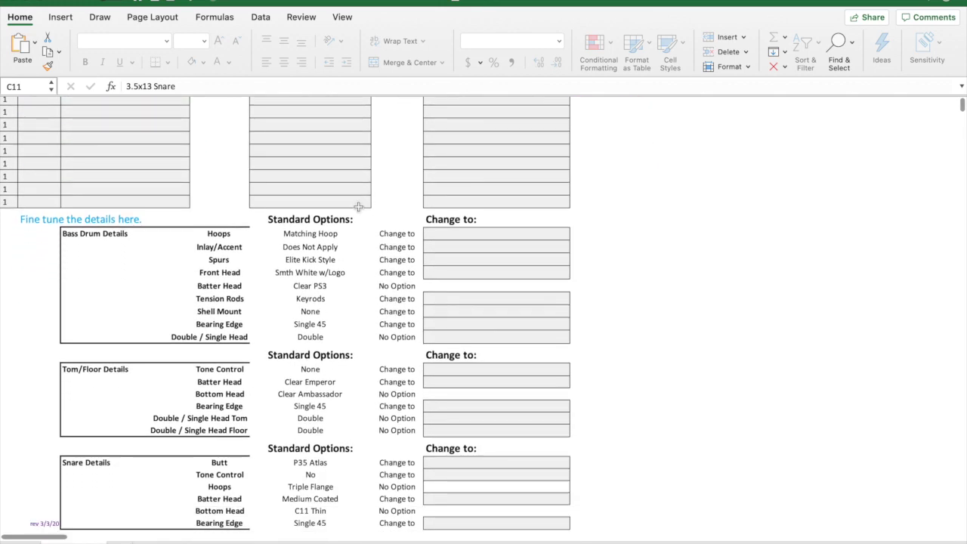
pyautogui.scroll(-3, 311, 239)
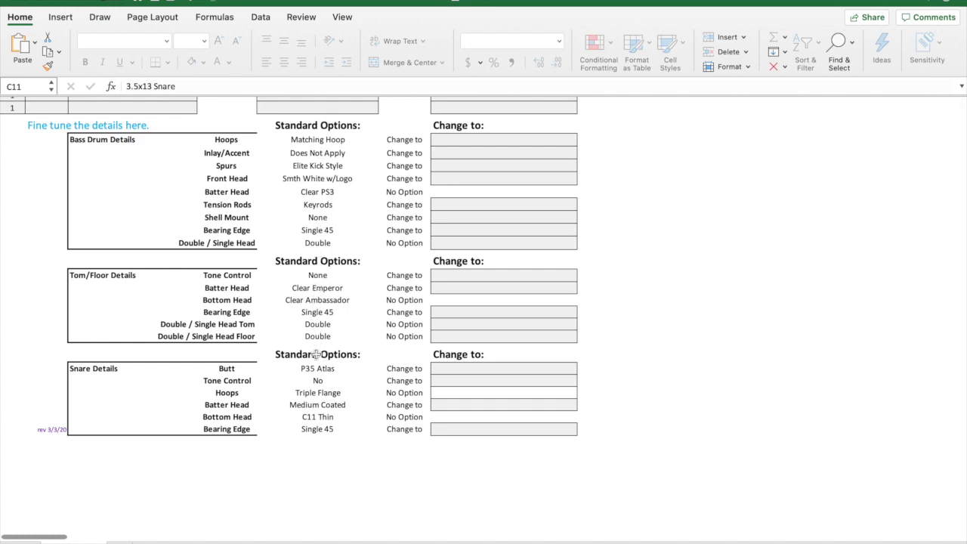
pyautogui.hotkey('ctrl', 'pageup')
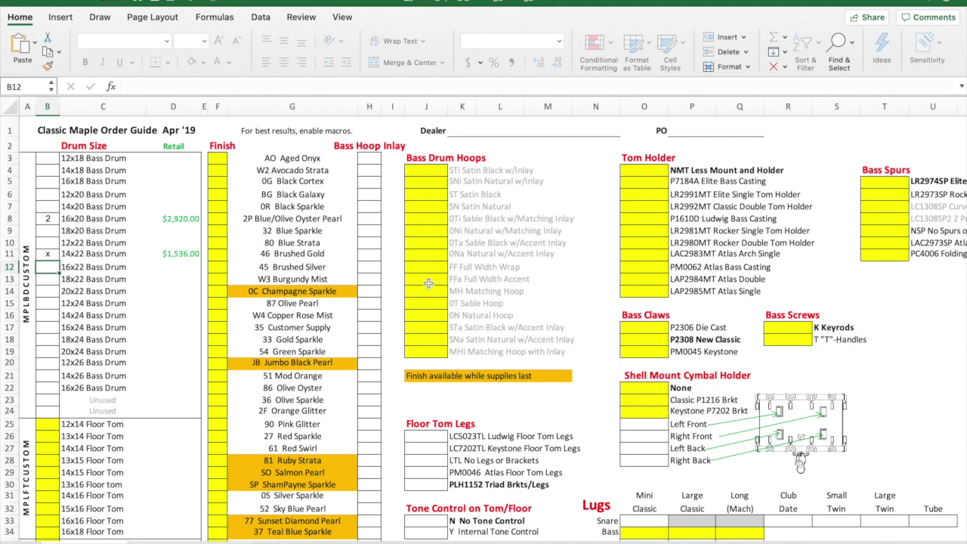
pyautogui.hotkey('ctrl', 'pagedown')
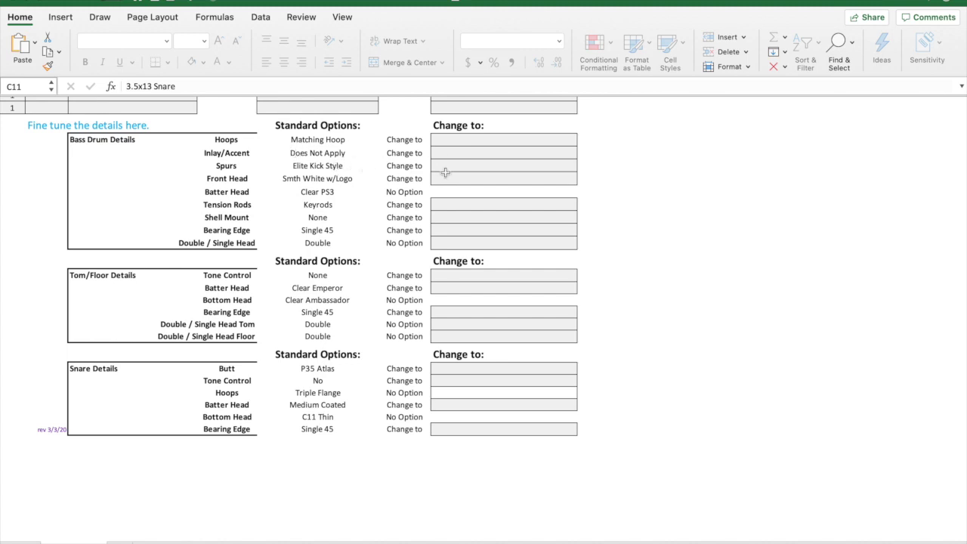
# Step: Change the bass drum hoops from the standard option to Matching Hoop w/Inlay
pyautogui.click(447, 144)
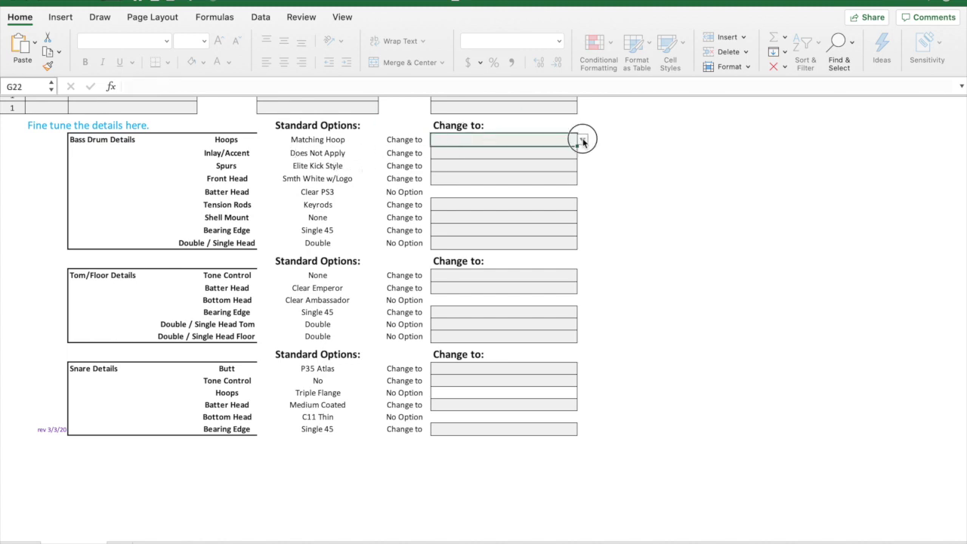
pyautogui.click(582, 141)
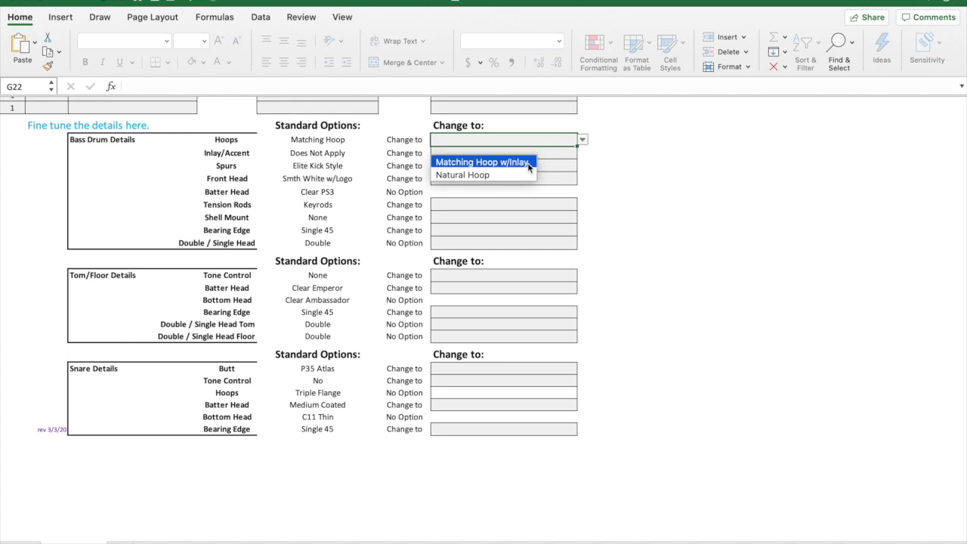
pyautogui.click(529, 163)
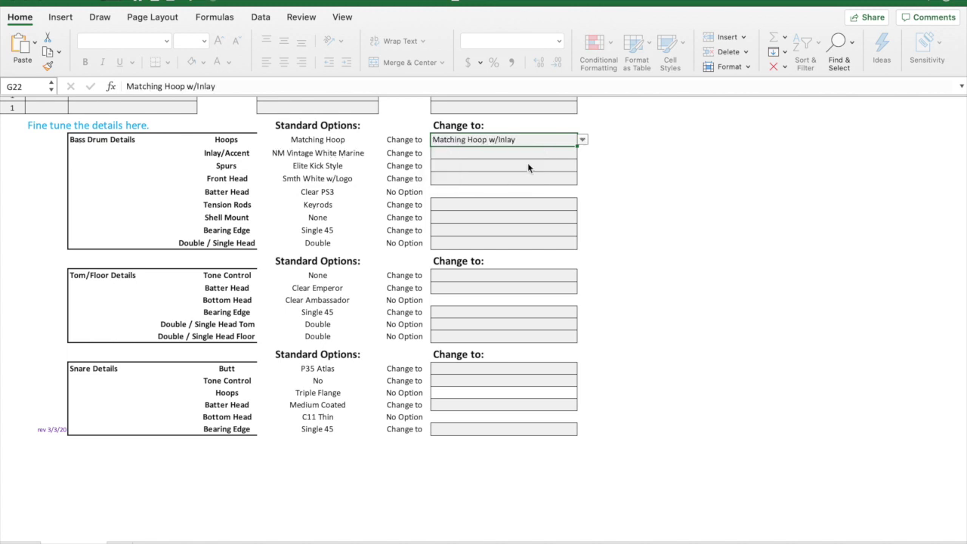
# Step: Browse the finishes offered for the bass drum inlay/accent and change it to 0S Silver Sparkle
pyautogui.scroll(10, 302, 232)
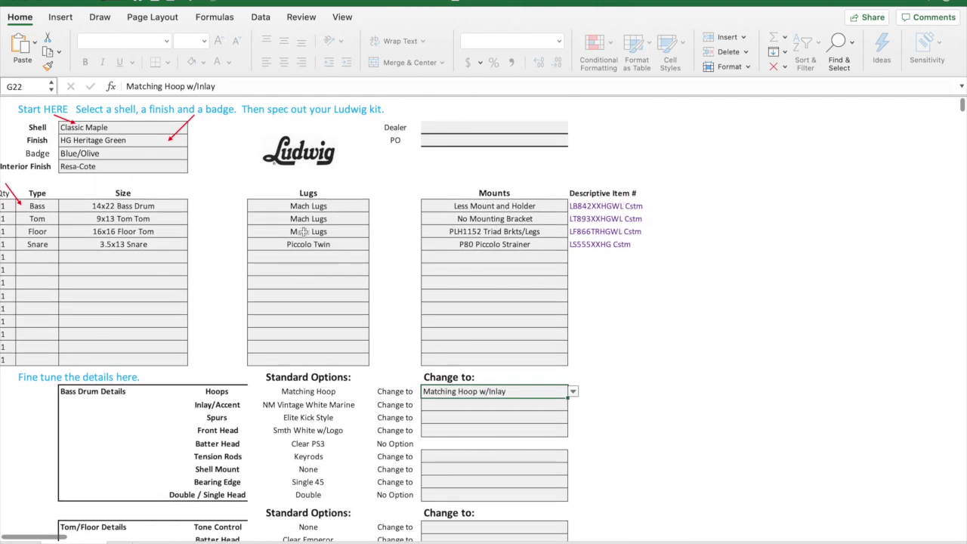
pyautogui.scroll(-10, 302, 232)
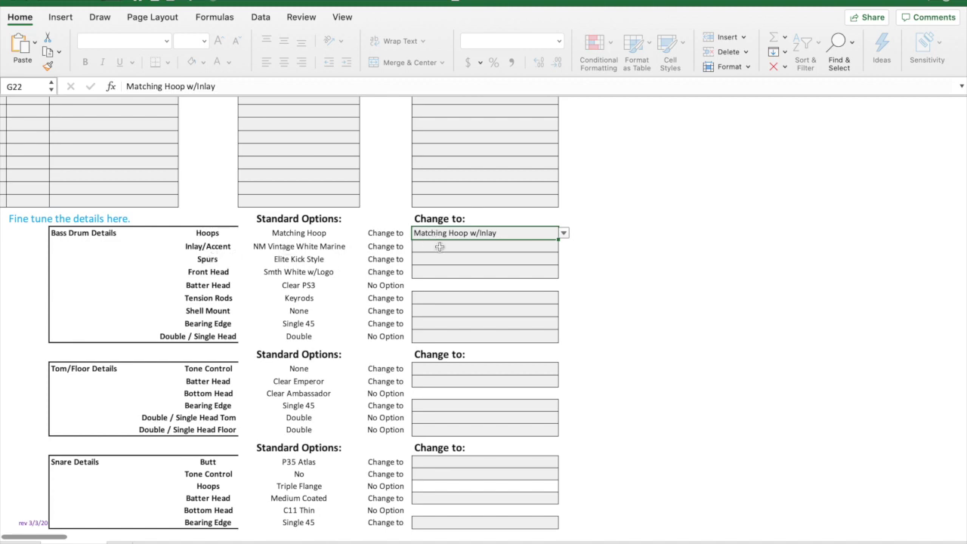
pyautogui.click(535, 248)
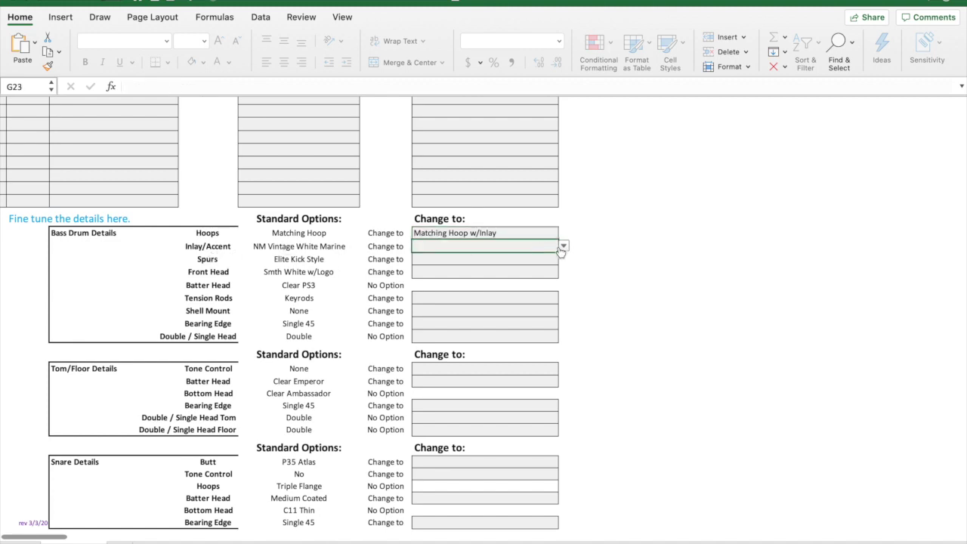
pyautogui.click(563, 245)
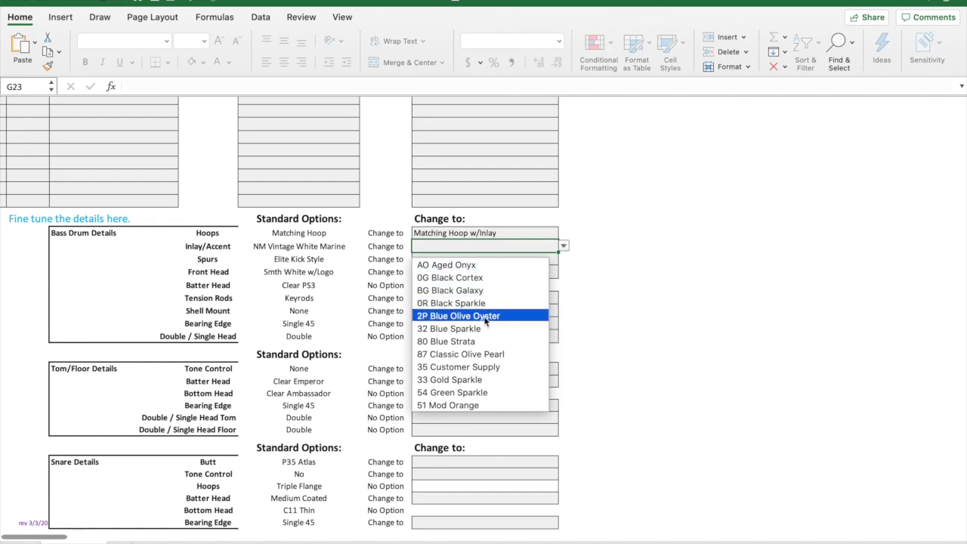
pyautogui.scroll(-5, 486, 319)
pyautogui.scroll(-10, 486, 321)
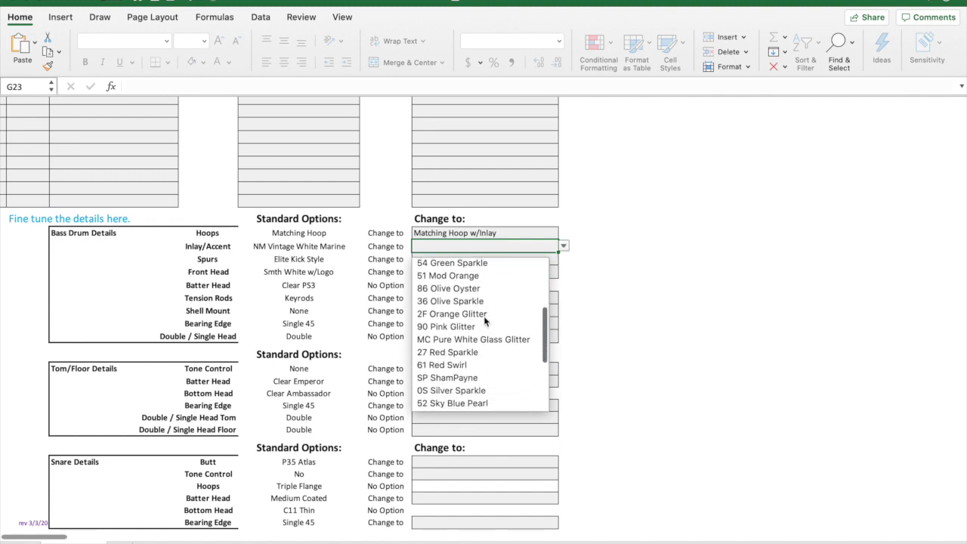
pyautogui.scroll(-2, 486, 321)
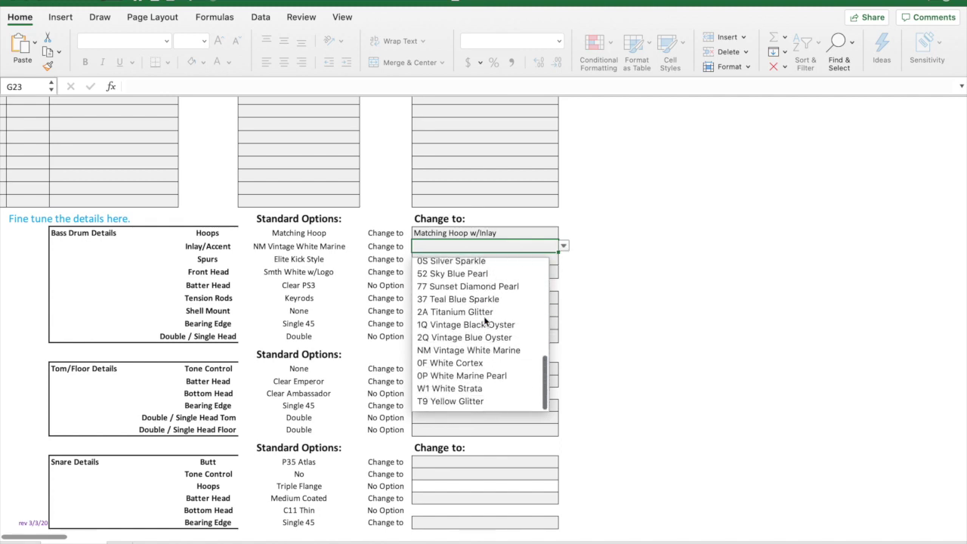
pyautogui.scroll(10, 479, 344)
pyautogui.scroll(-5, 479, 351)
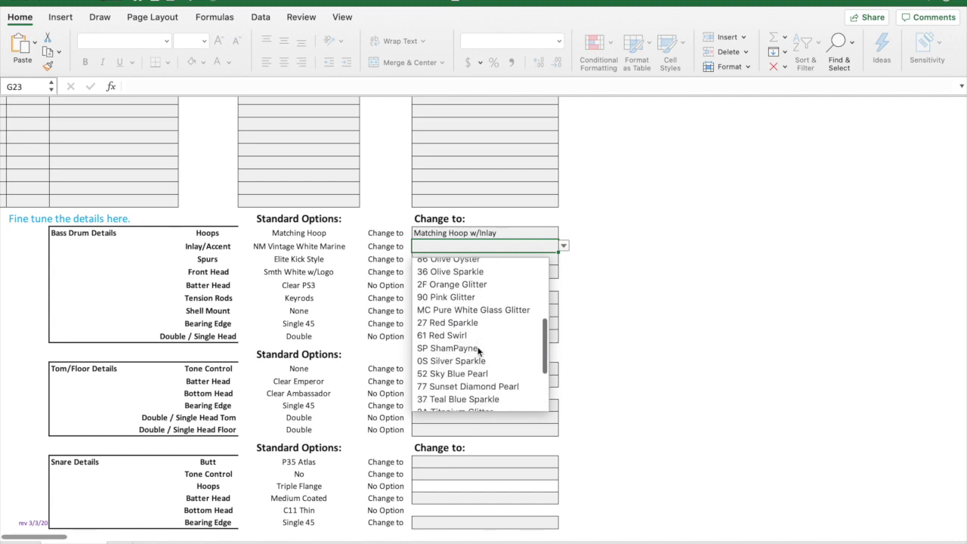
pyautogui.scroll(5, 478, 351)
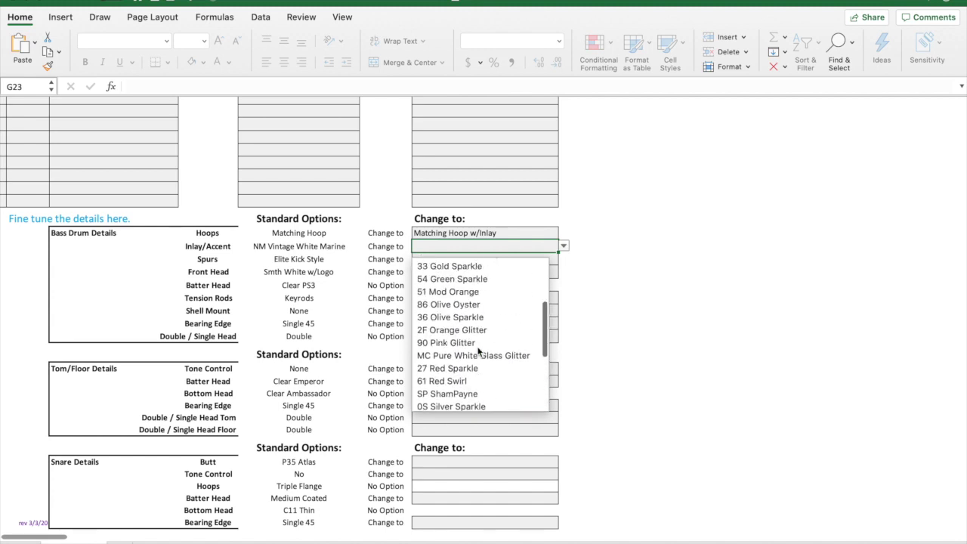
pyautogui.scroll(2, 478, 351)
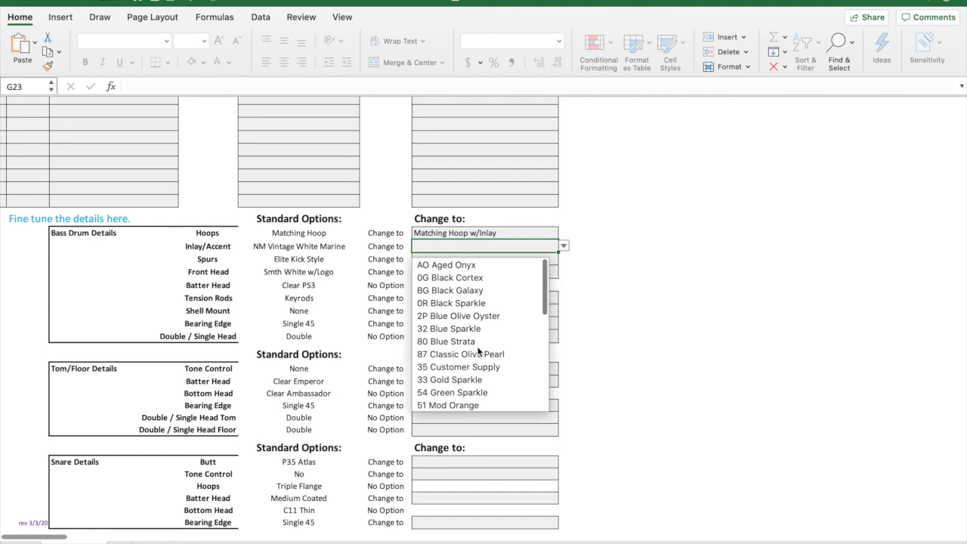
pyautogui.scroll(-5, 459, 305)
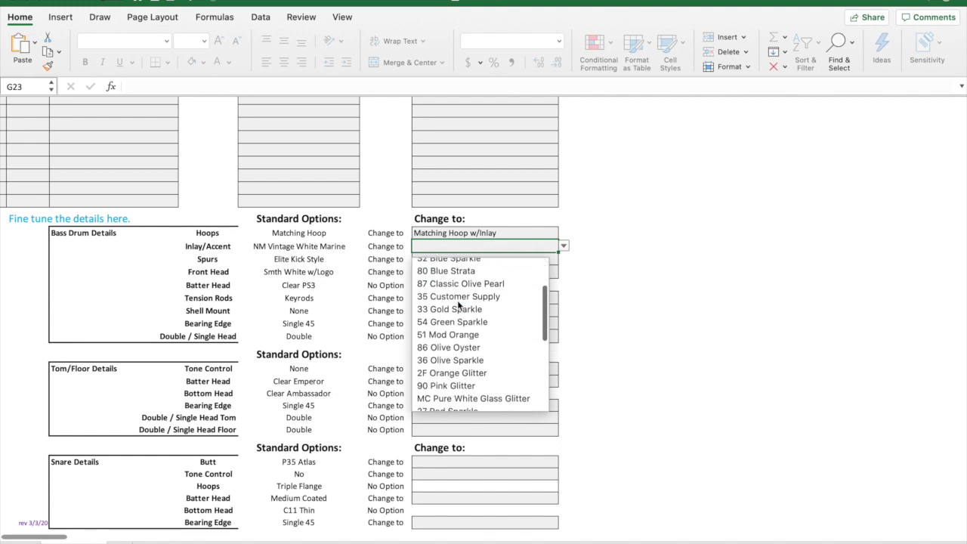
pyautogui.scroll(-4, 459, 305)
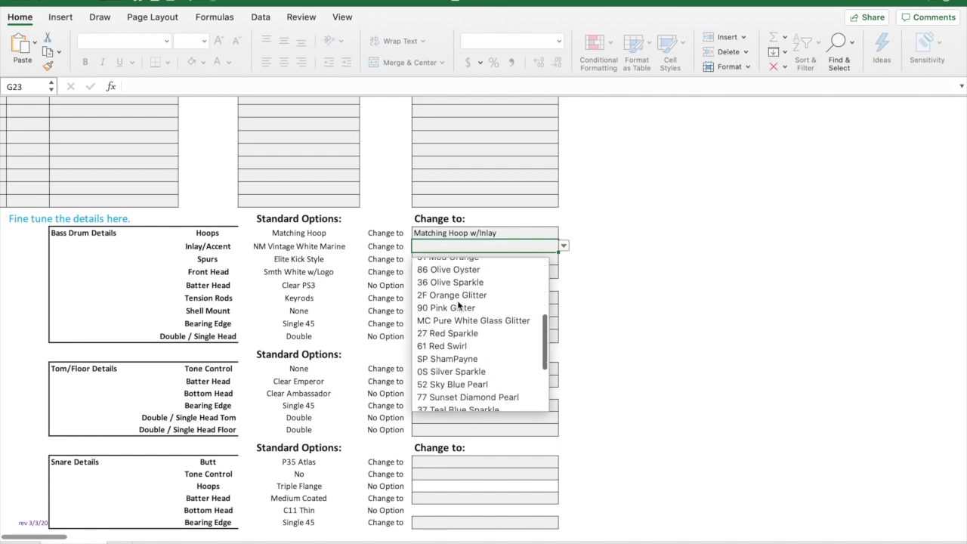
pyautogui.scroll(-1, 459, 305)
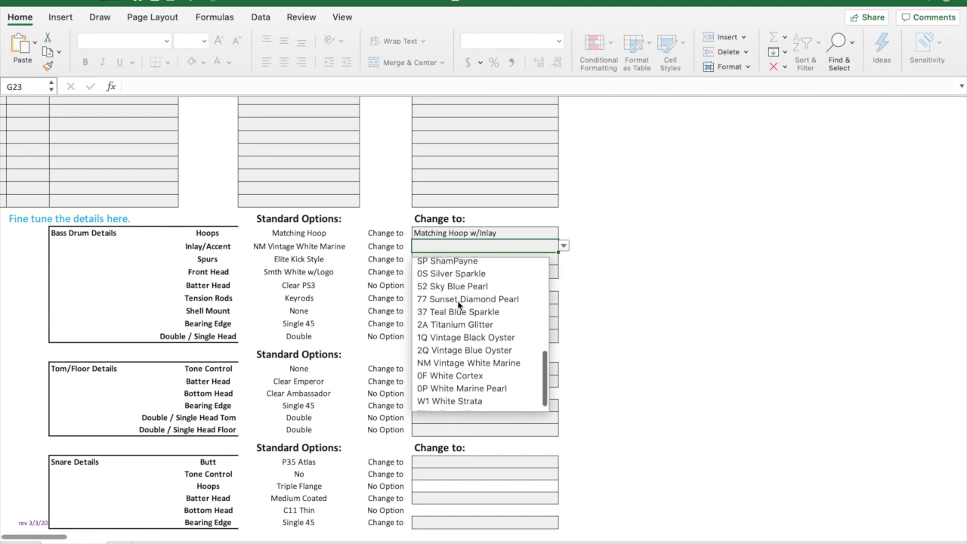
pyautogui.click(461, 273)
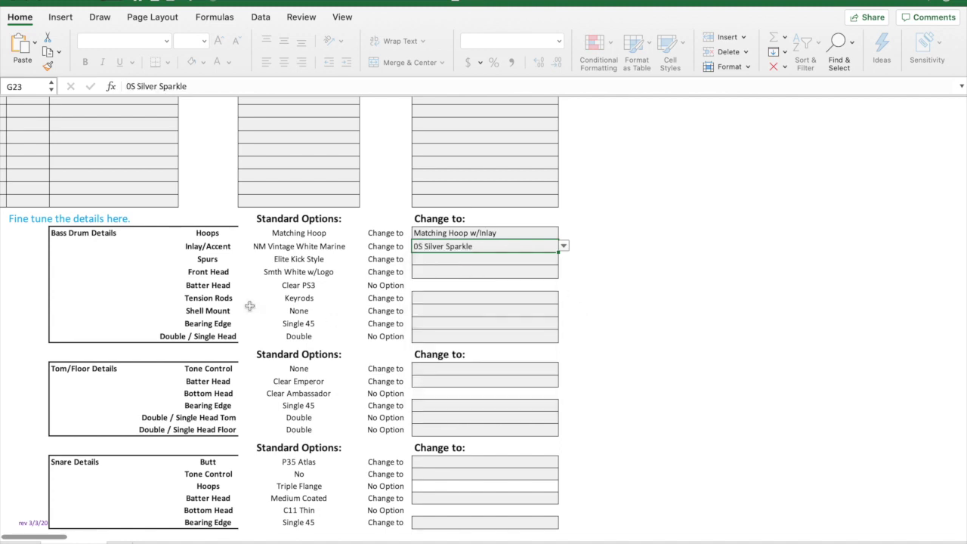
# Step: Change the bass drum spurs to Curved Spur
pyautogui.click(479, 259)
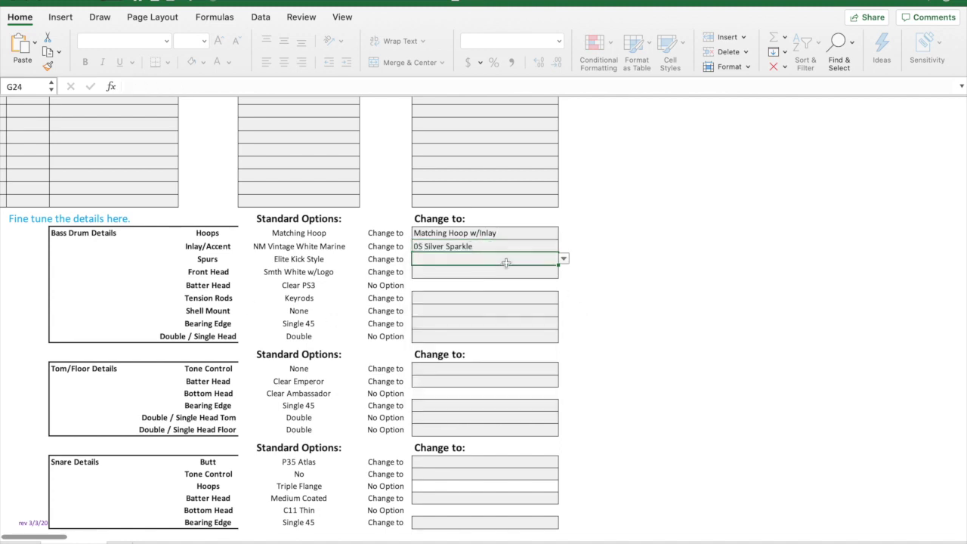
pyautogui.click(564, 260)
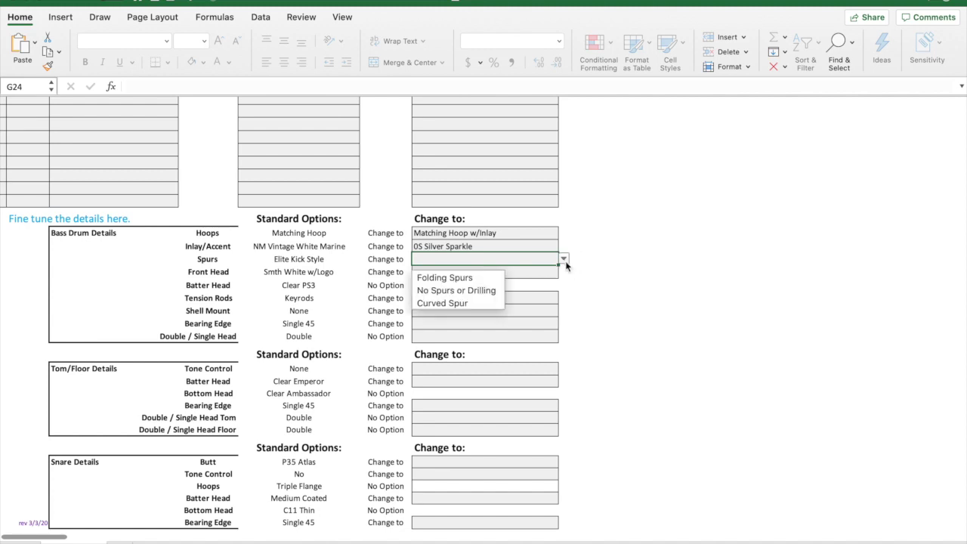
pyautogui.click(480, 303)
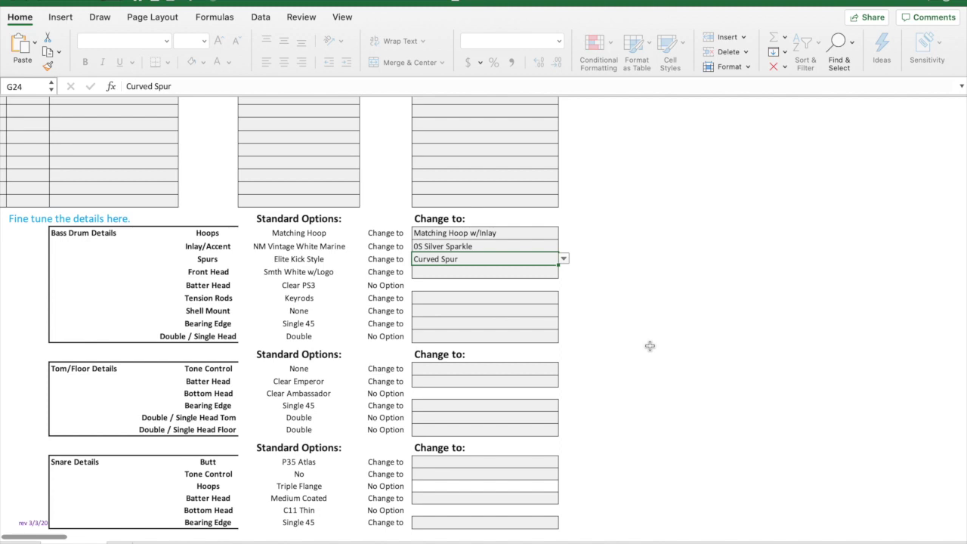
# Step: Look at the alternative bearing edges offered for the bass drum without choosing one
pyautogui.scroll(-5, 296, 282)
pyautogui.hscroll(1, 296, 282)
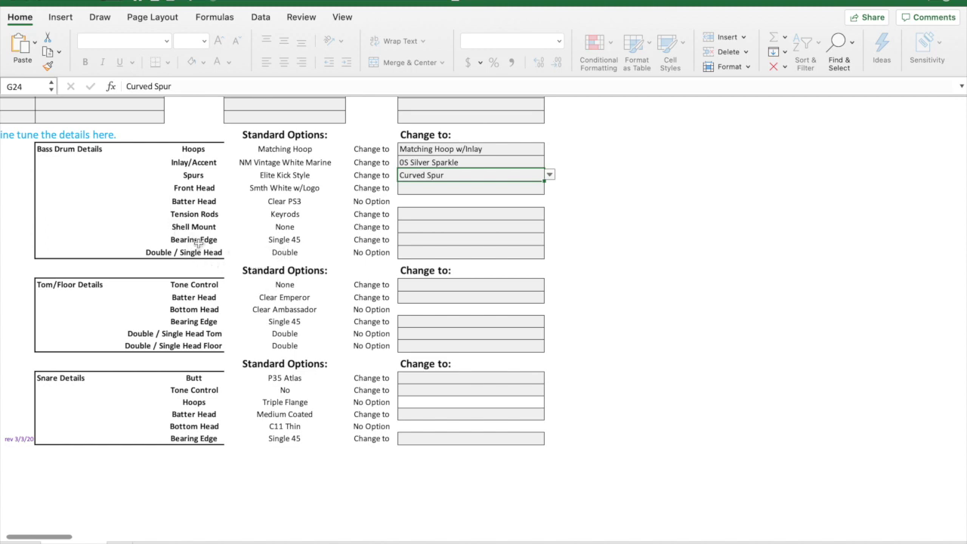
pyautogui.click(433, 240)
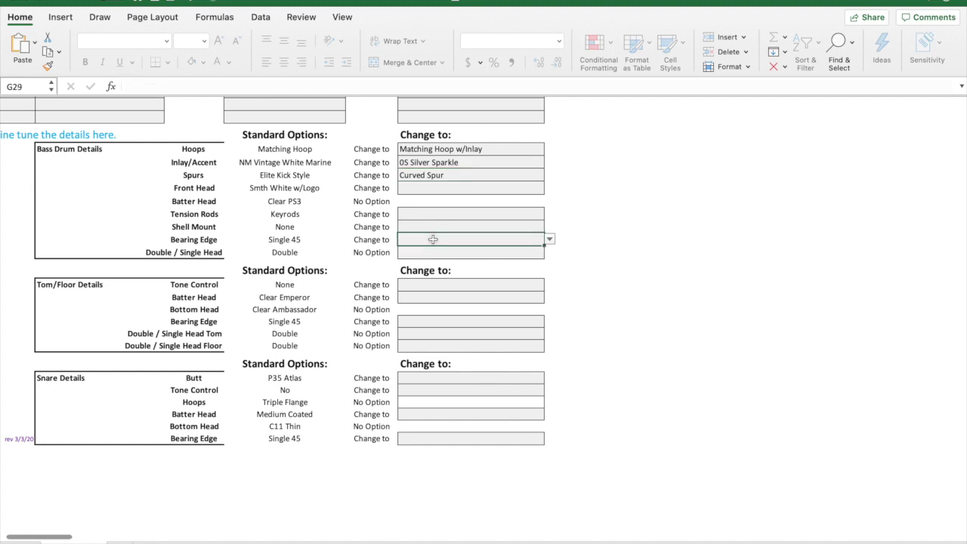
pyautogui.click(550, 240)
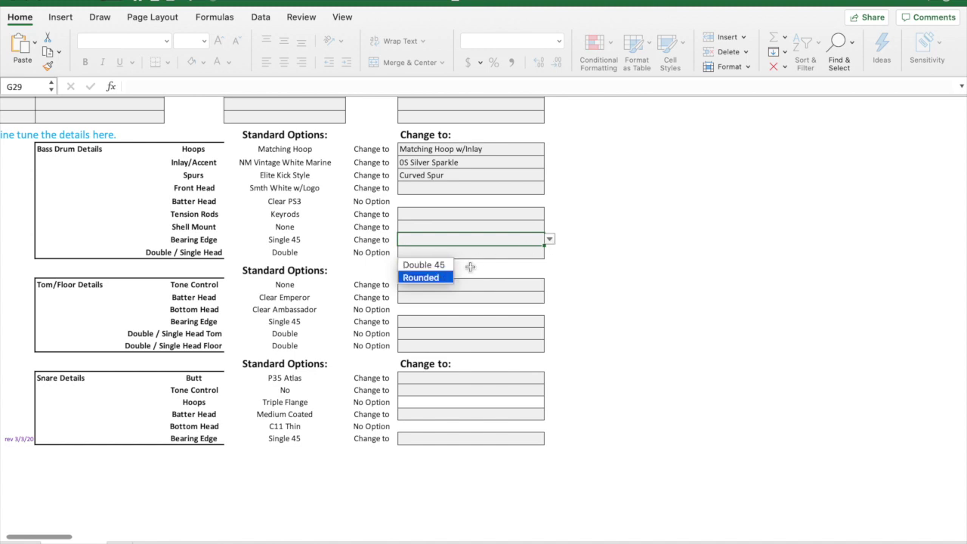
pyautogui.press('Escape')
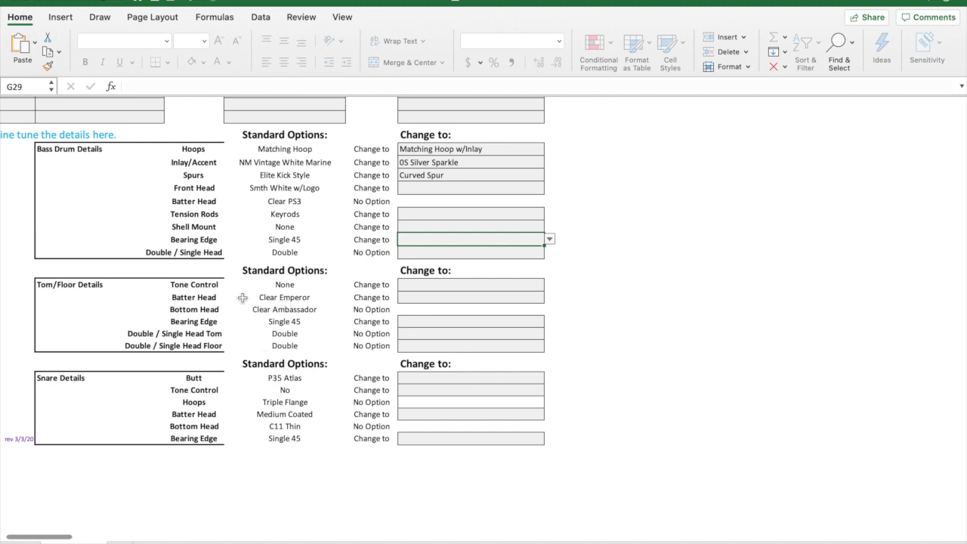
# Step: Change the tom/floor batter head to Coated Ambassador
pyautogui.click(271, 296)
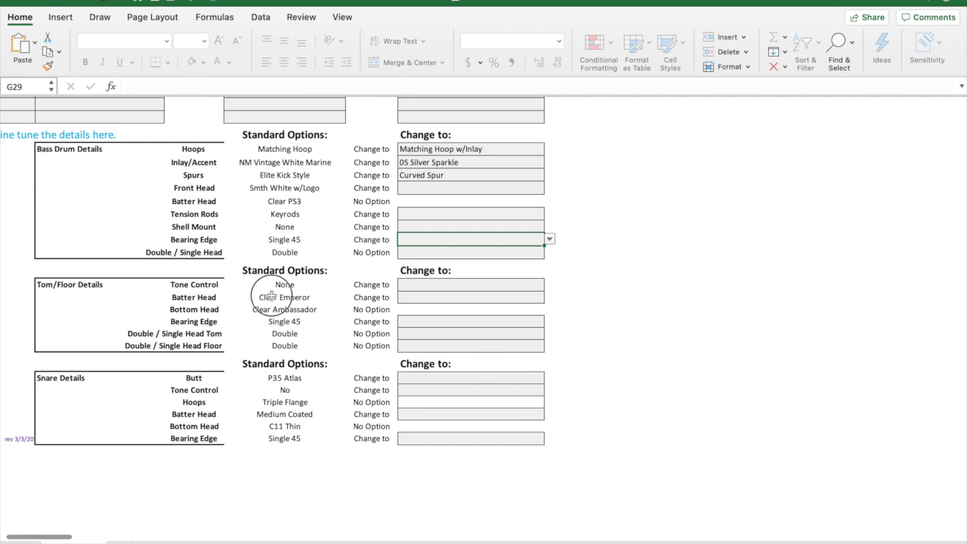
pyautogui.click(449, 299)
pyautogui.click(550, 297)
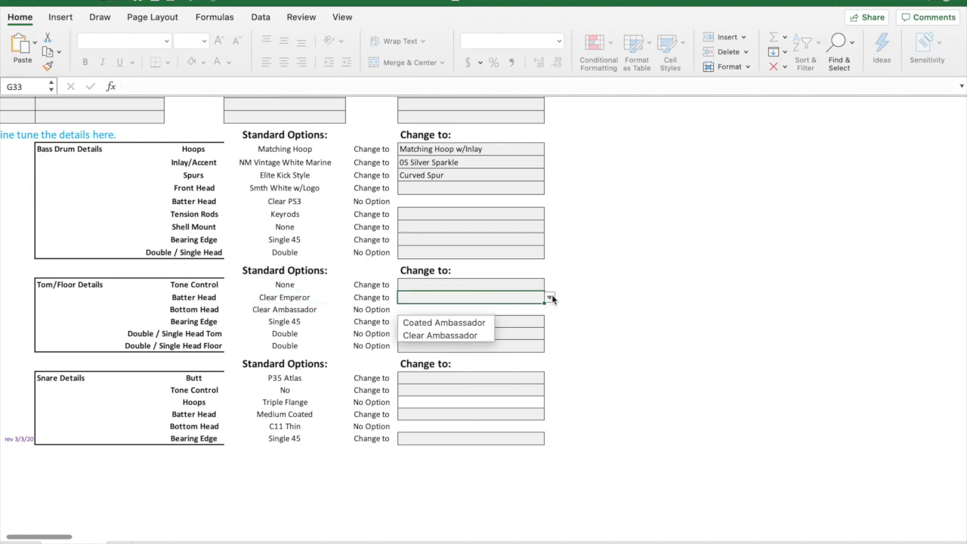
pyautogui.click(469, 324)
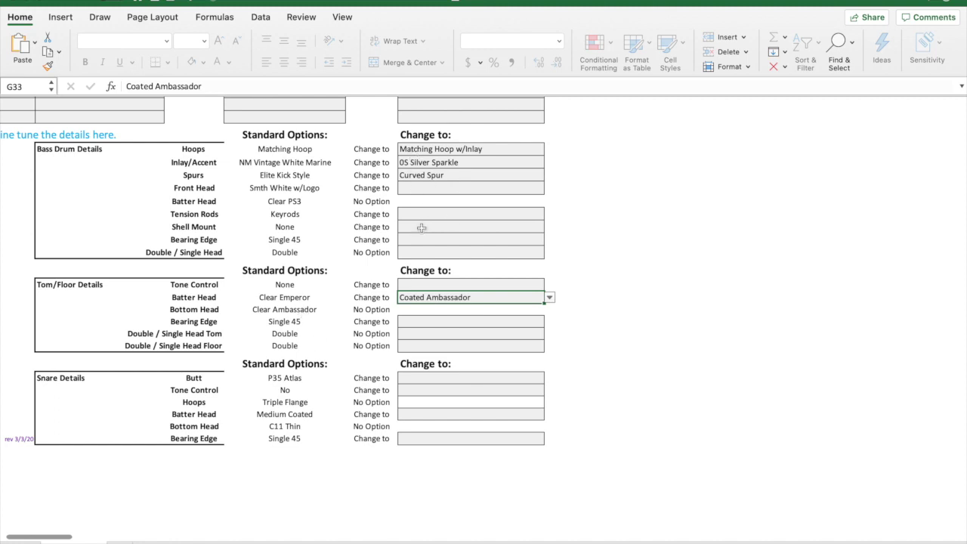
# Step: Highlight the Change to column from bass drum hoops through snare bearing edge, and check the standard bass batter head
pyautogui.moveTo(418, 149); pyautogui.dragTo(444, 436)
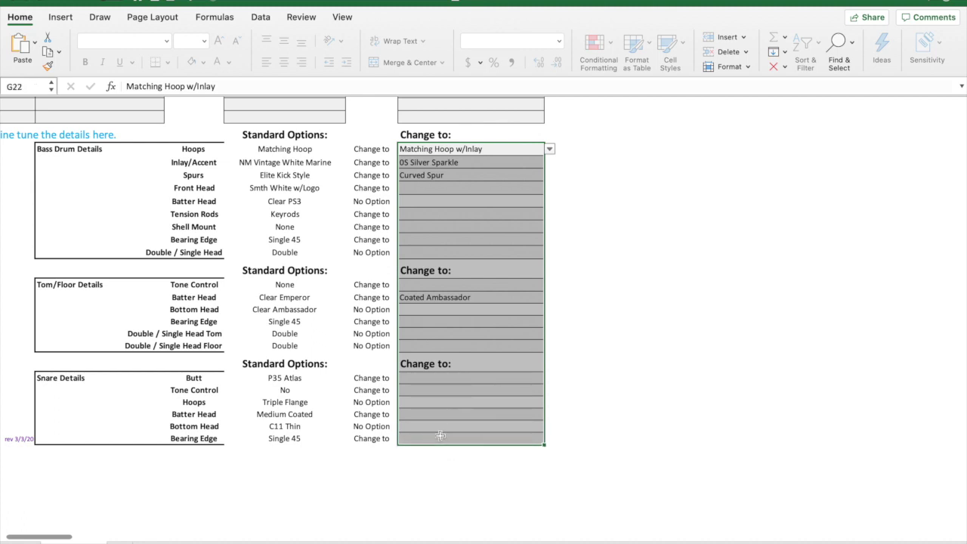
pyautogui.click(281, 201)
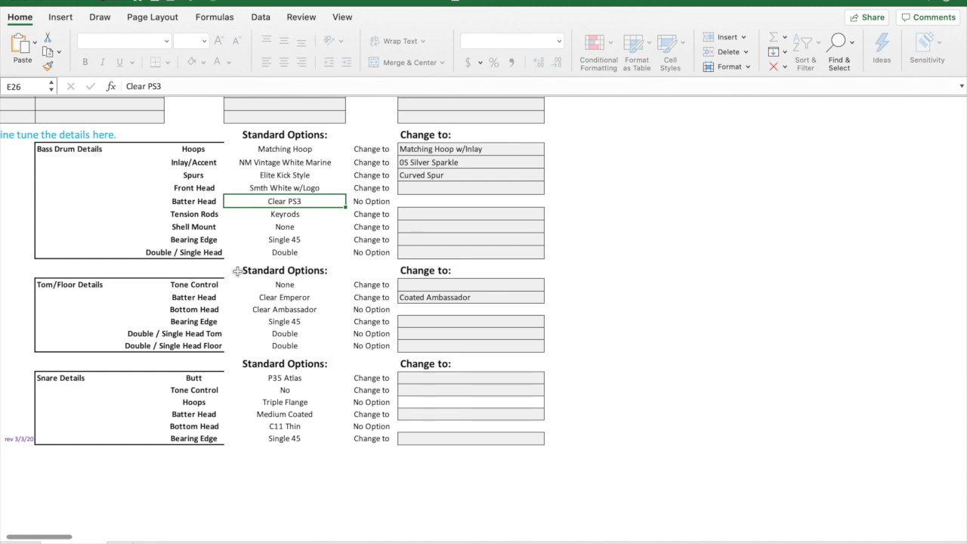
# Step: Change the kit's shell to Legacy Mahogany
pyautogui.scroll(10, 237, 271)
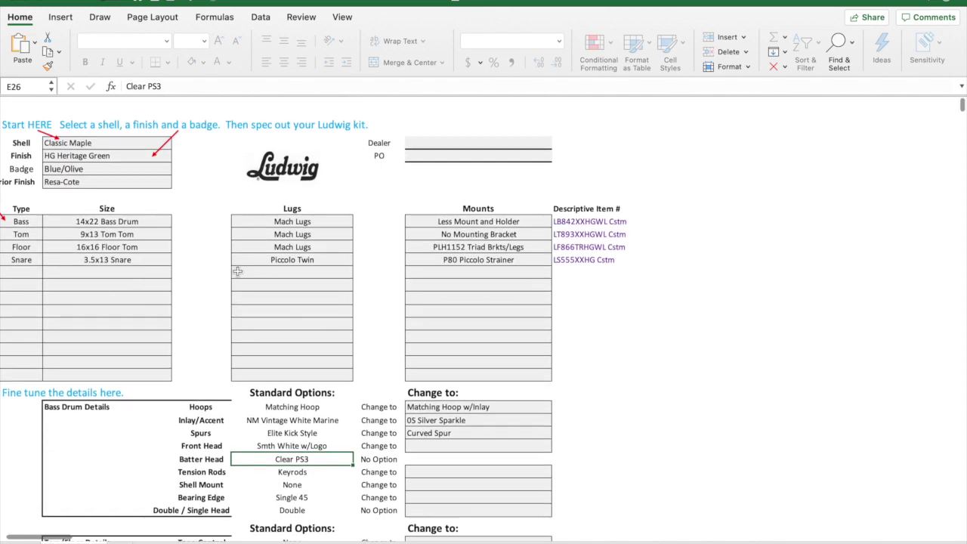
pyautogui.click(117, 128)
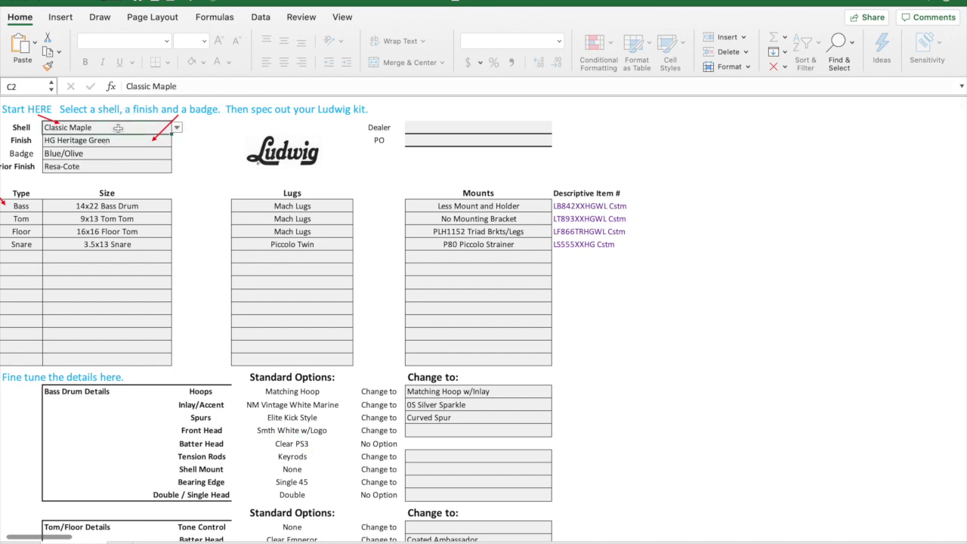
pyautogui.click(178, 130)
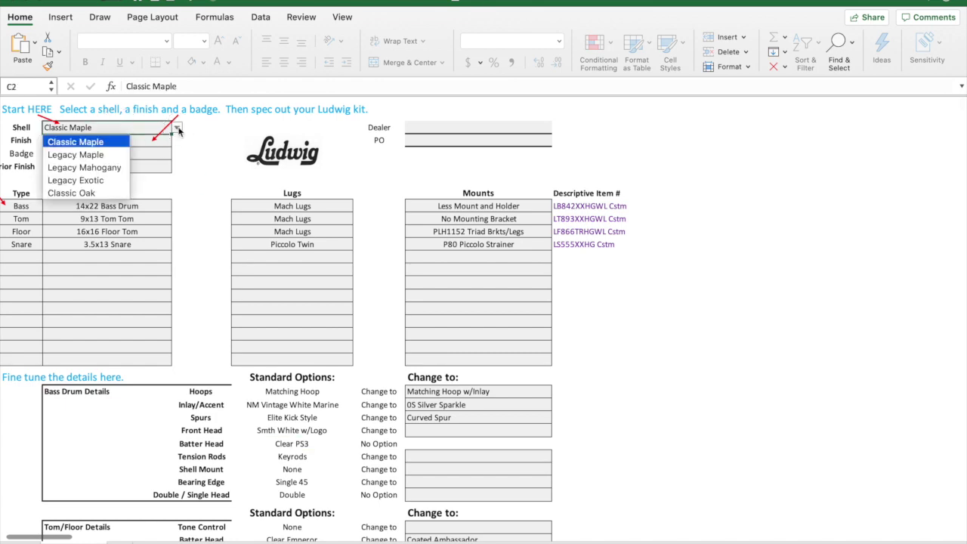
pyautogui.click(106, 167)
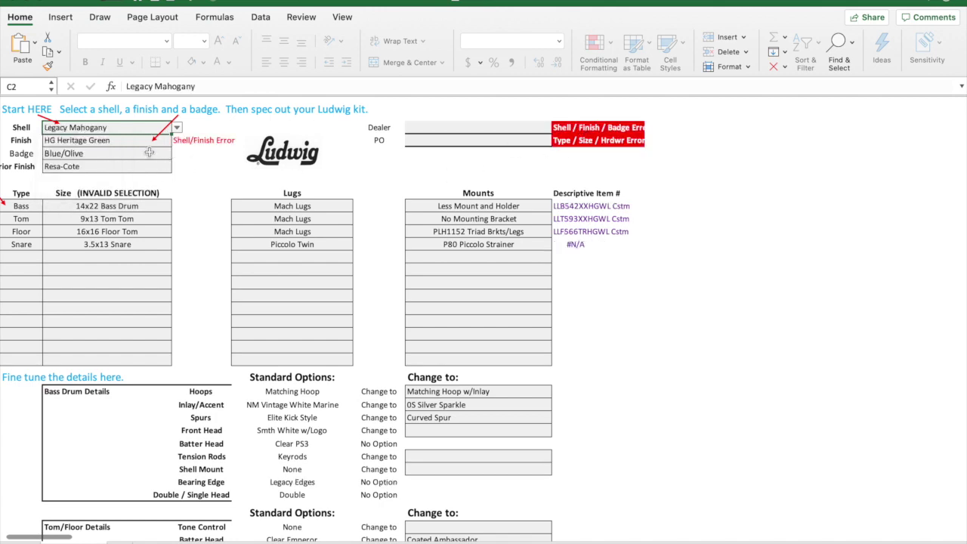
# Step: Change the kit's finish to 0S Silver Sparkle
pyautogui.click(126, 142)
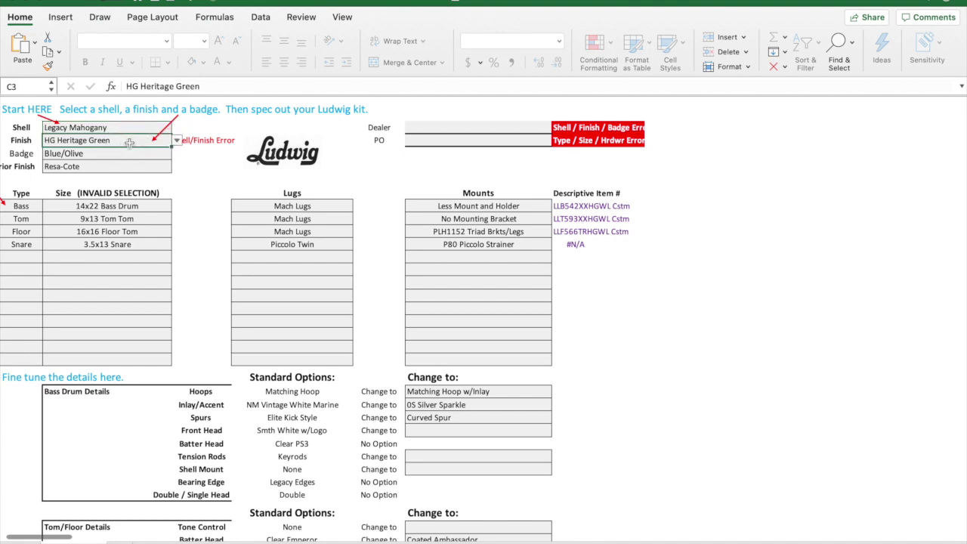
pyautogui.click(177, 144)
pyautogui.scroll(-4, 121, 216)
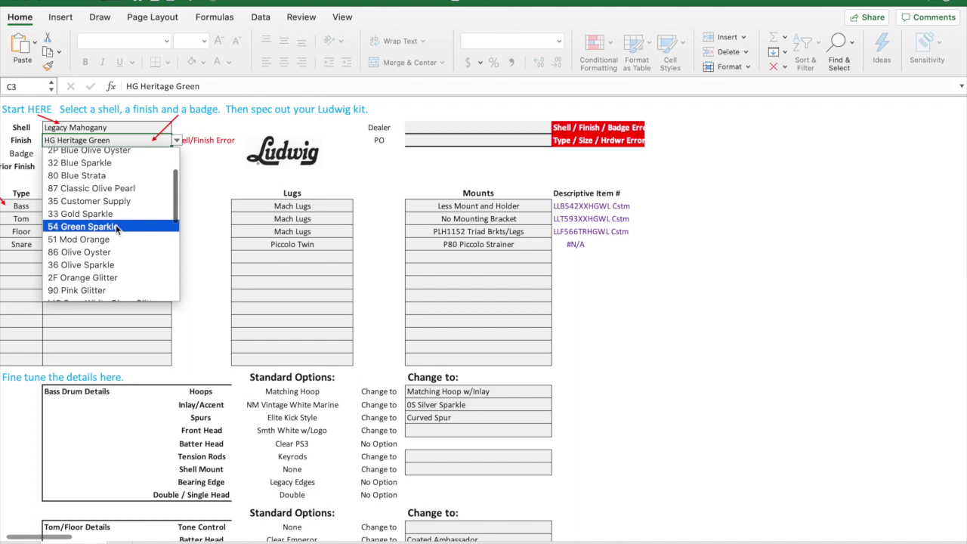
pyautogui.scroll(-8, 119, 224)
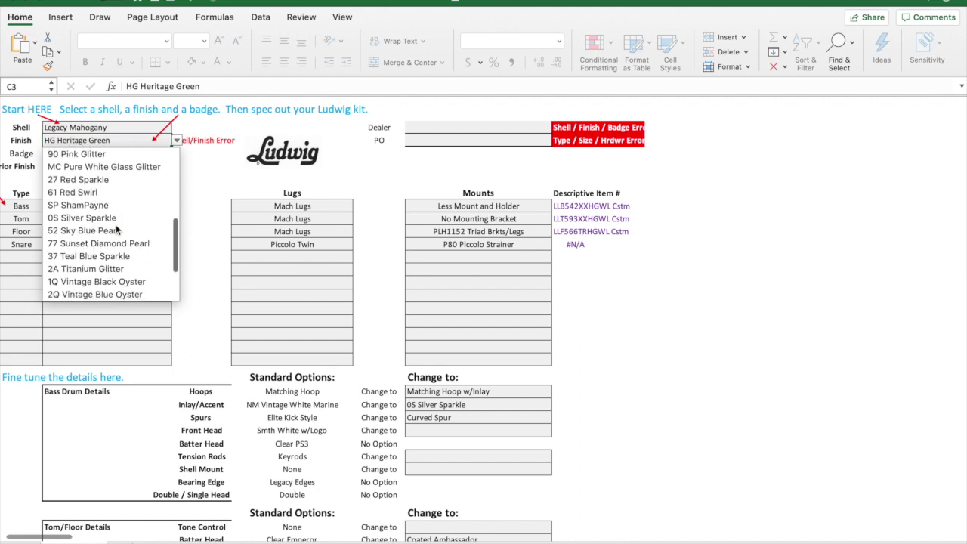
pyautogui.click(113, 224)
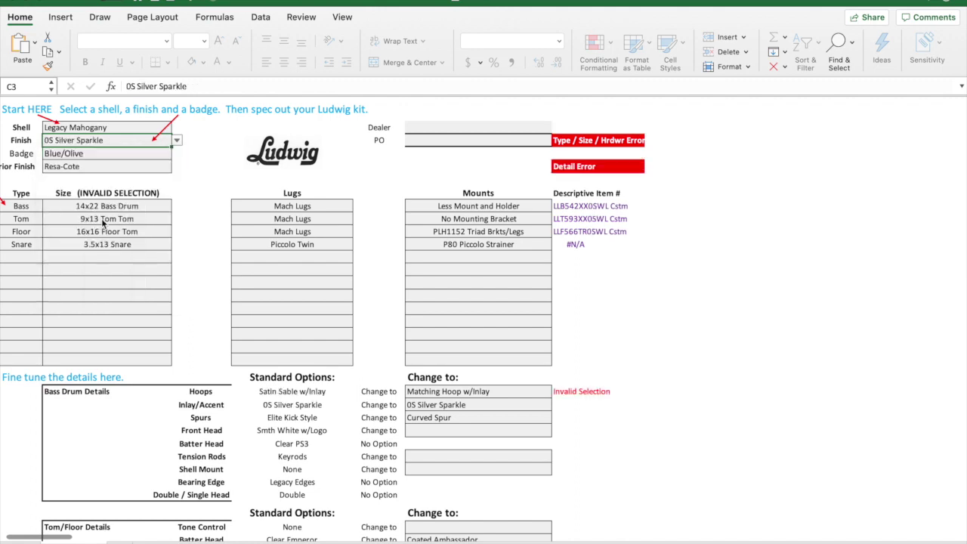
# Step: Set the badge to Cast Brass and check the interior finish choices without changing the selection
pyautogui.click(102, 155)
pyautogui.click(180, 157)
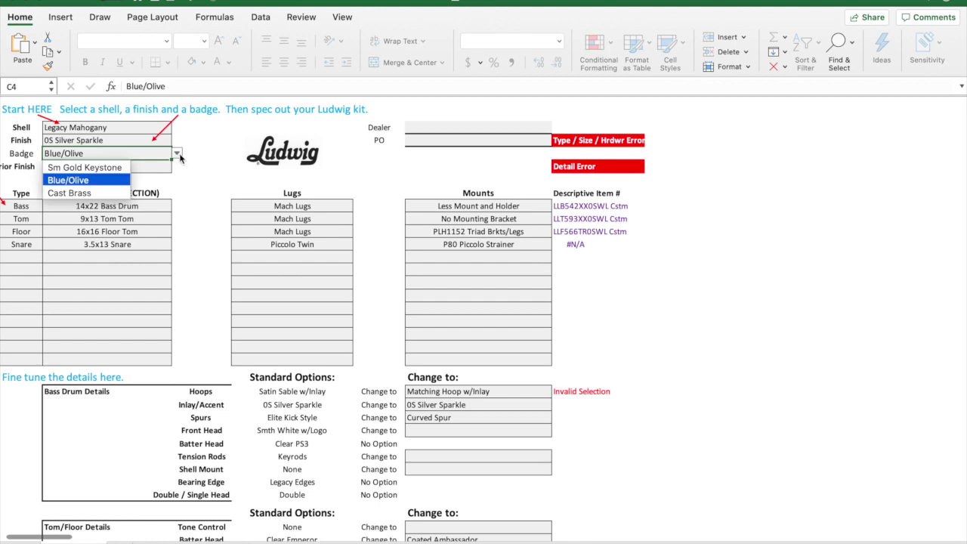
pyautogui.click(102, 194)
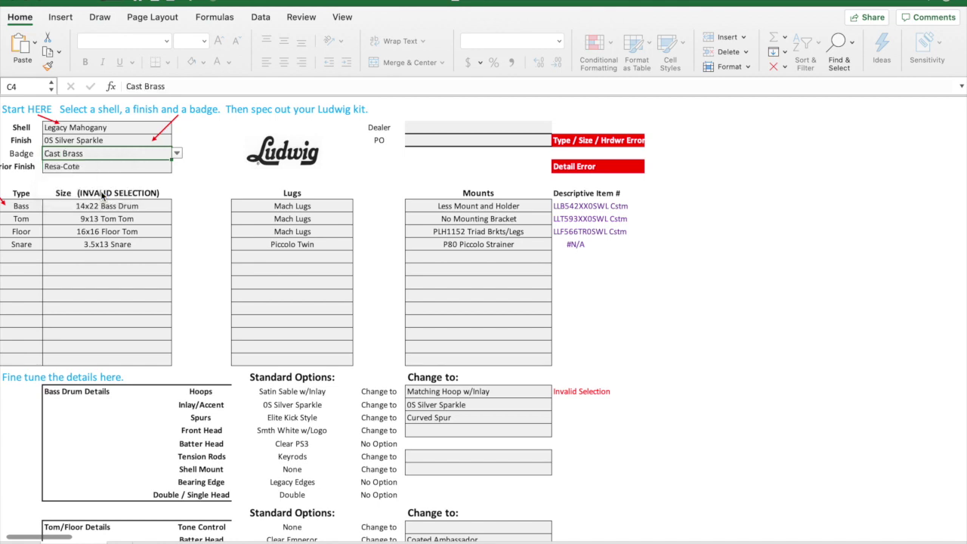
pyautogui.click(161, 165)
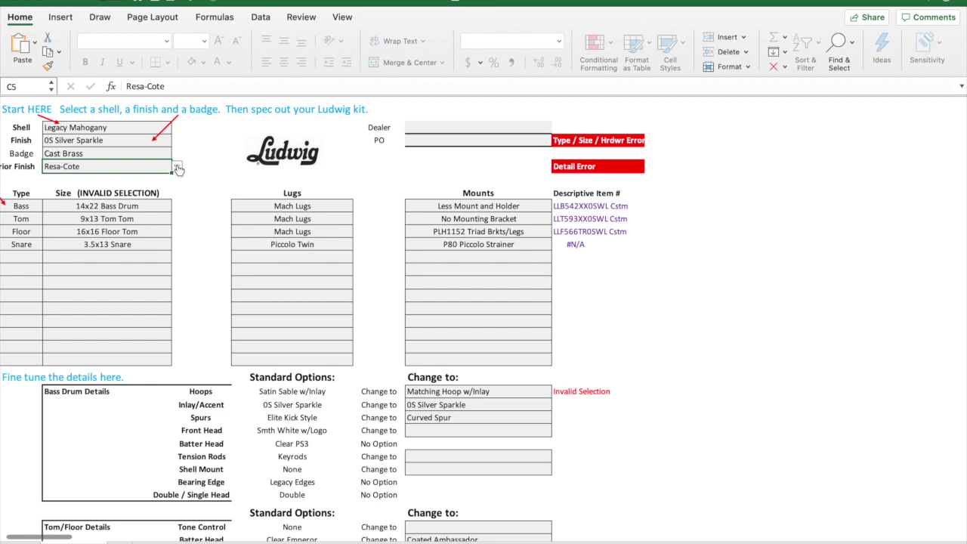
pyautogui.click(177, 167)
pyautogui.click(178, 167)
# Step: Inspect the snare's descriptive item number and change the snare size to 8x14 Snare
pyautogui.click(84, 245)
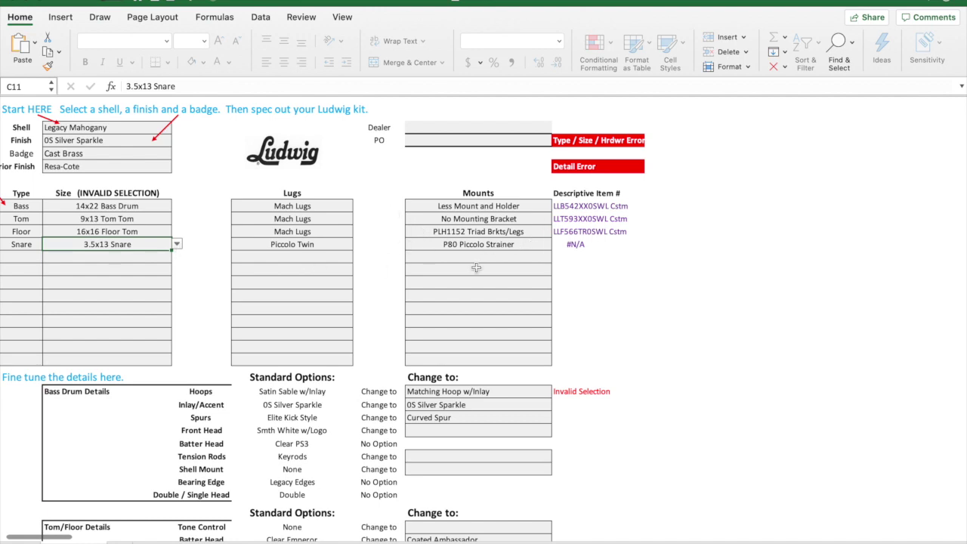
pyautogui.click(585, 248)
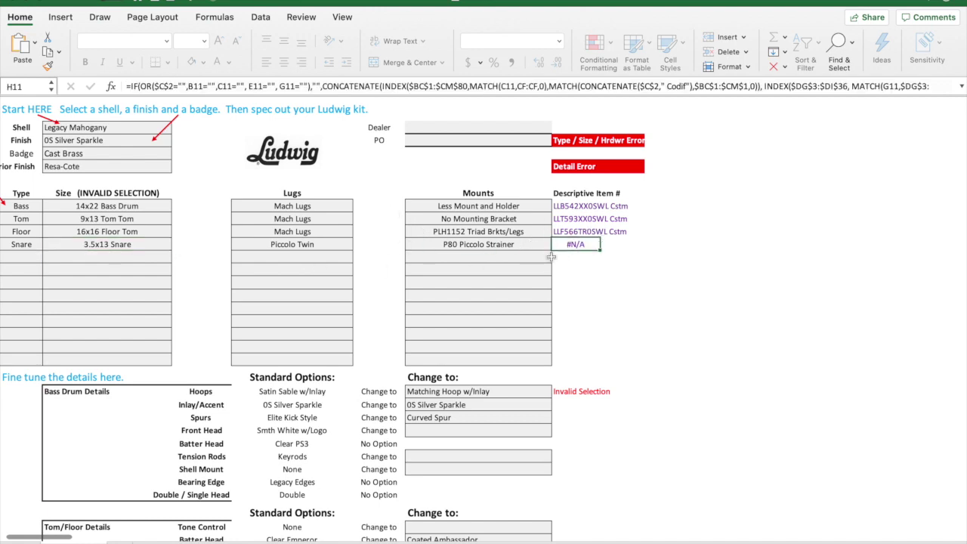
pyautogui.click(119, 247)
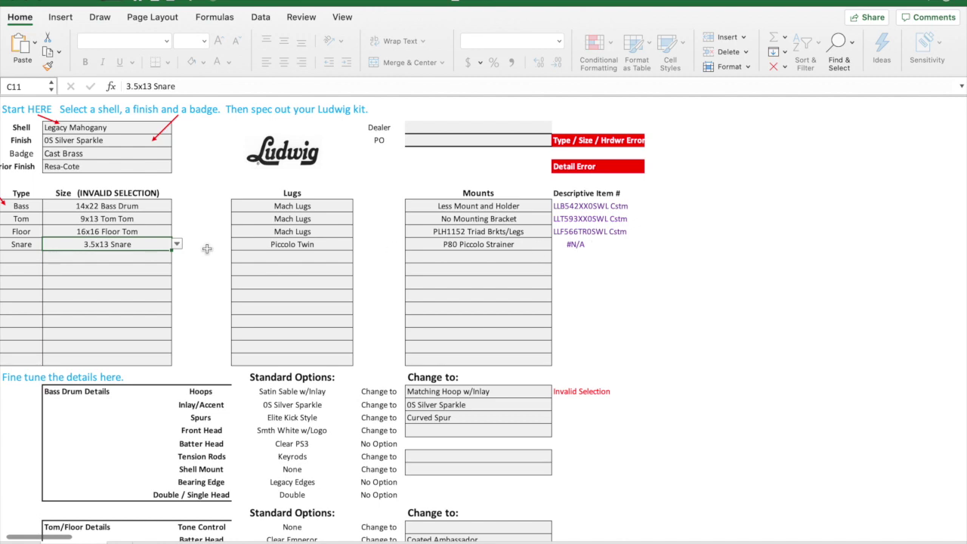
pyautogui.click(177, 246)
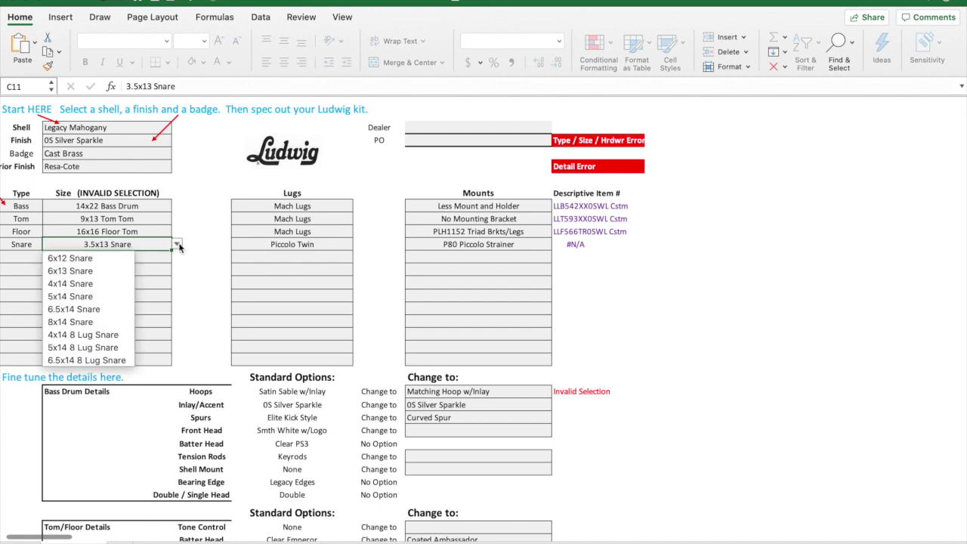
pyautogui.click(117, 322)
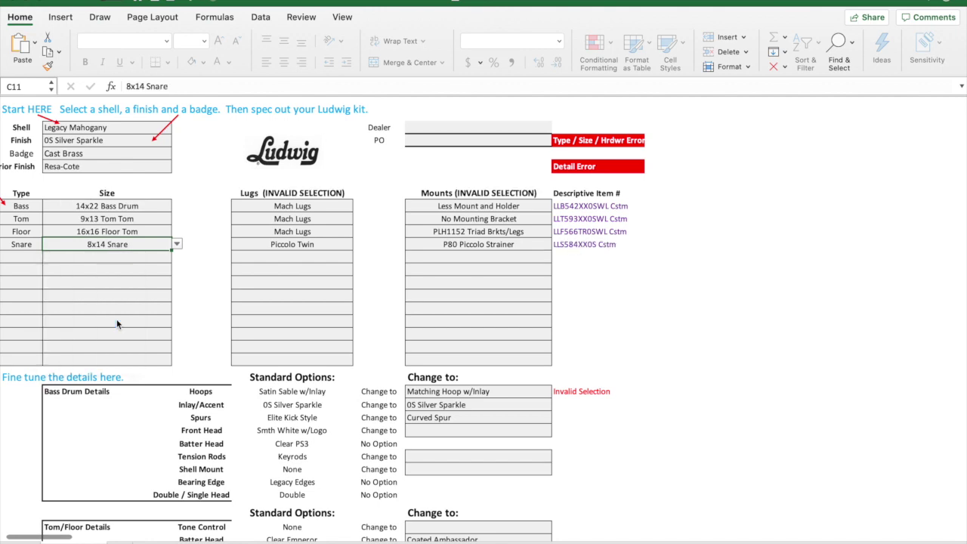
# Step: Set the snare's lugs to Small Imperial and its mount to P86 Millennium Strainer
pyautogui.click(302, 249)
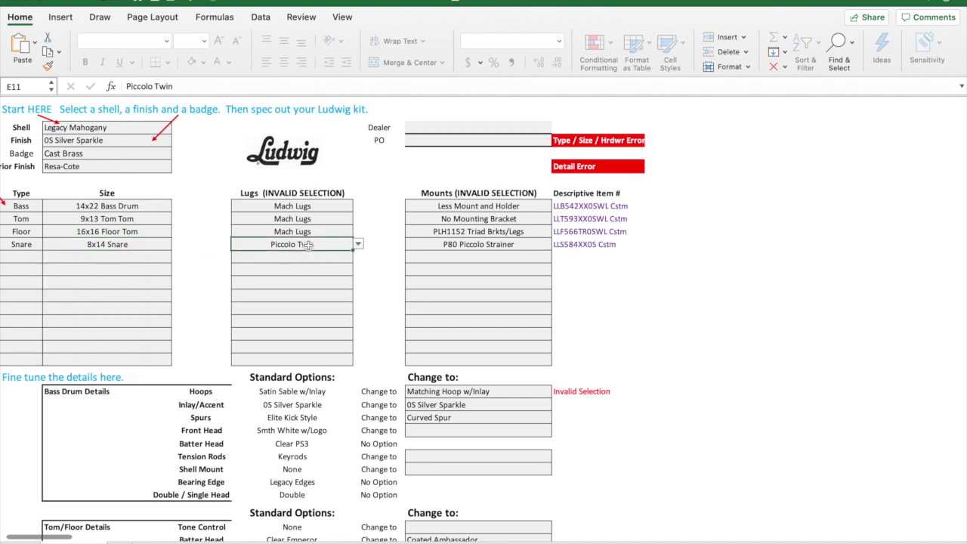
pyautogui.click(359, 246)
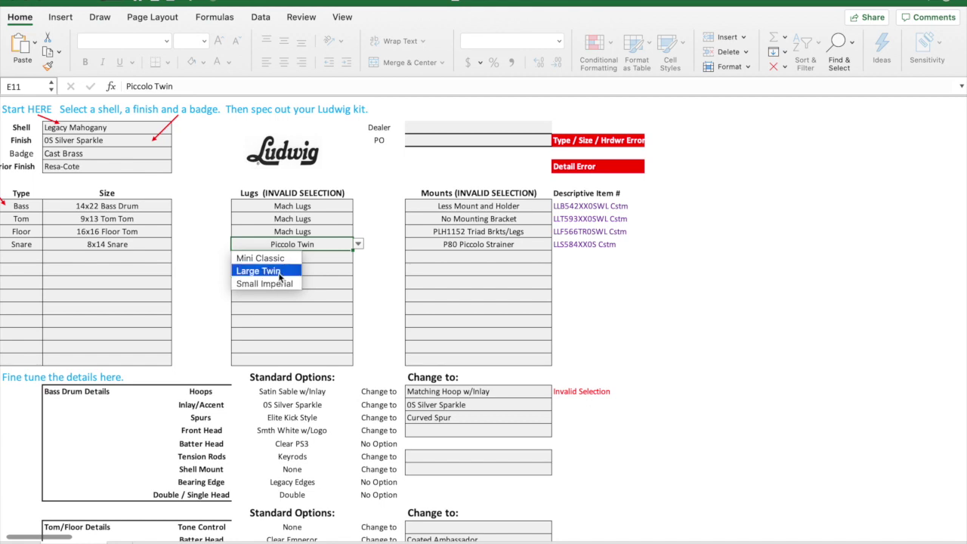
pyautogui.click(261, 284)
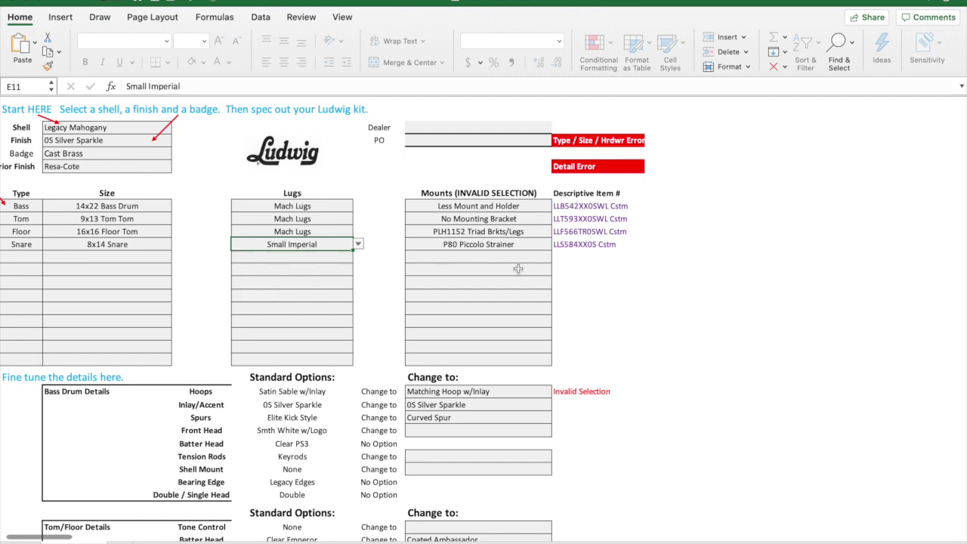
pyautogui.click(470, 244)
pyautogui.click(558, 245)
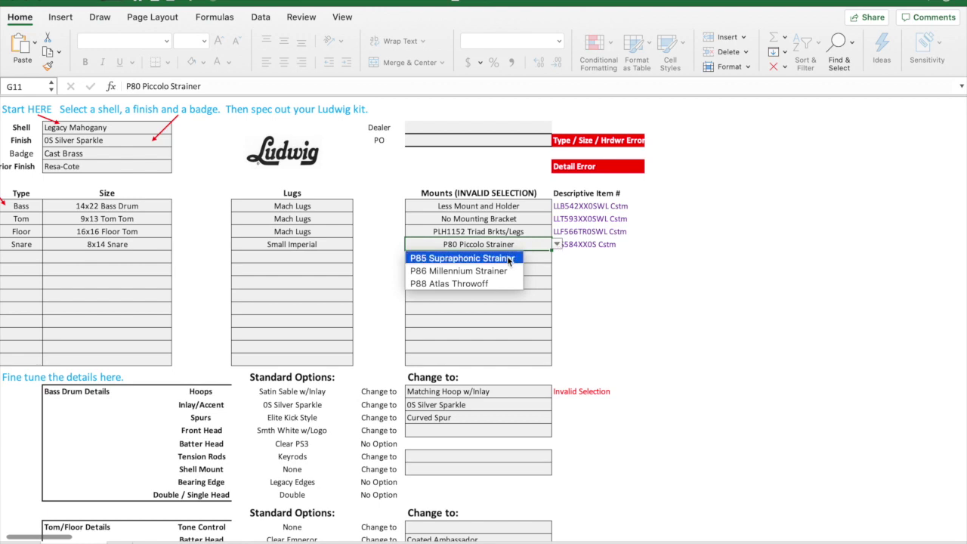
pyautogui.click(495, 270)
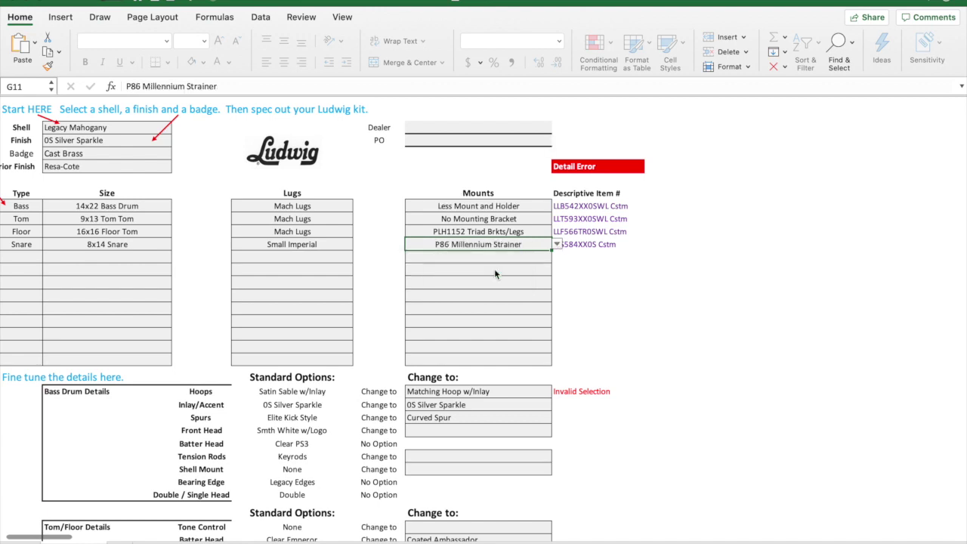
# Step: Locate the invalid bass drum detail and change the bass drum hoops to Satin Natural w/Inlay
pyautogui.scroll(-3, 626, 304)
pyautogui.hscroll(-1, 627, 304)
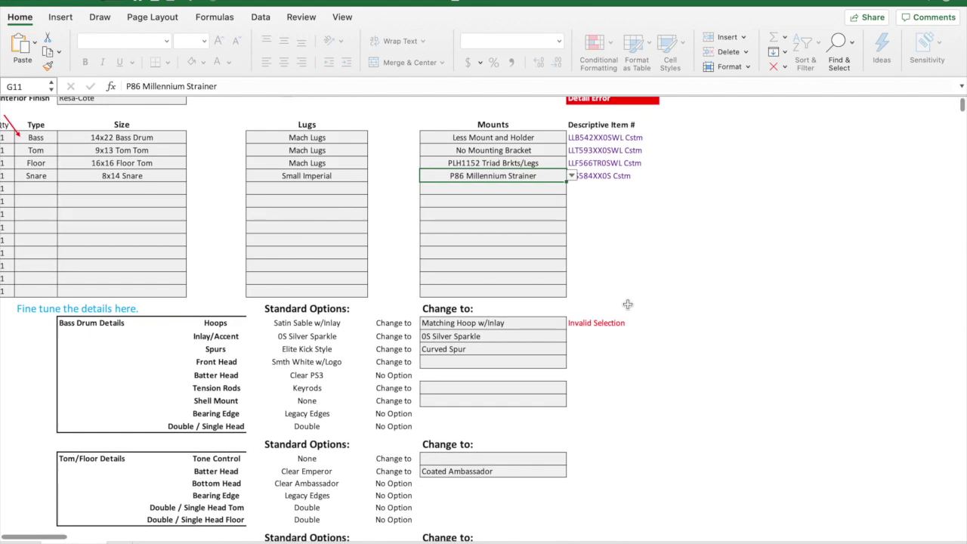
pyautogui.scroll(3, 611, 205)
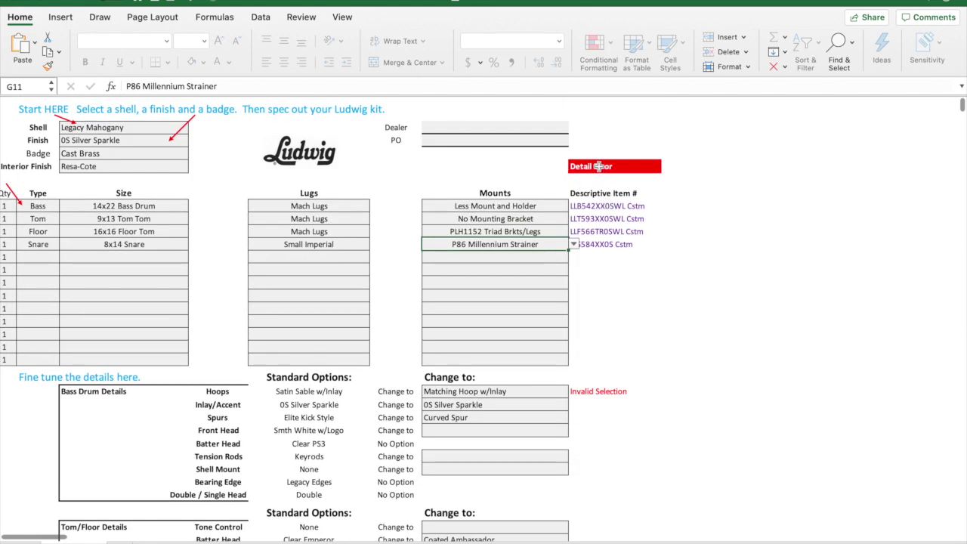
pyautogui.scroll(-3, 614, 166)
pyautogui.hscroll(1, 614, 166)
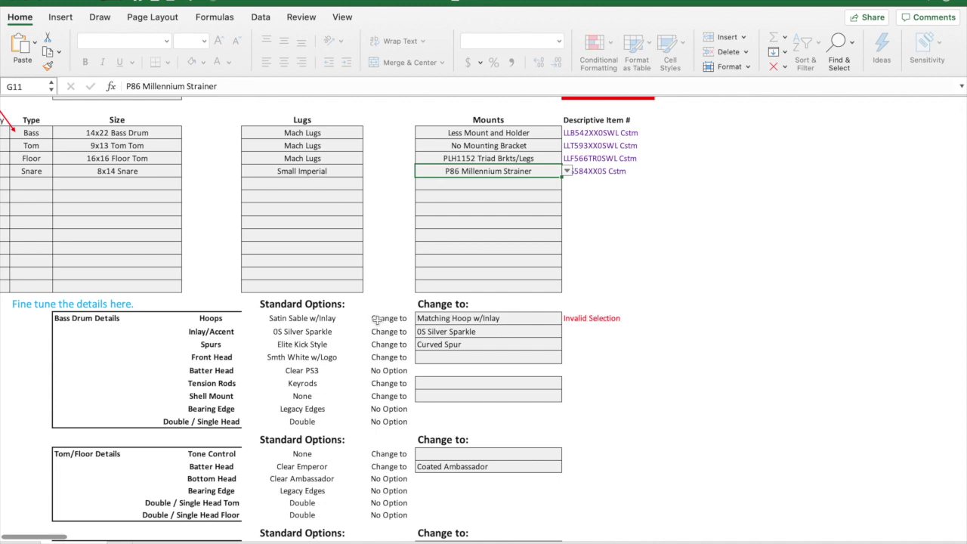
pyautogui.click(472, 318)
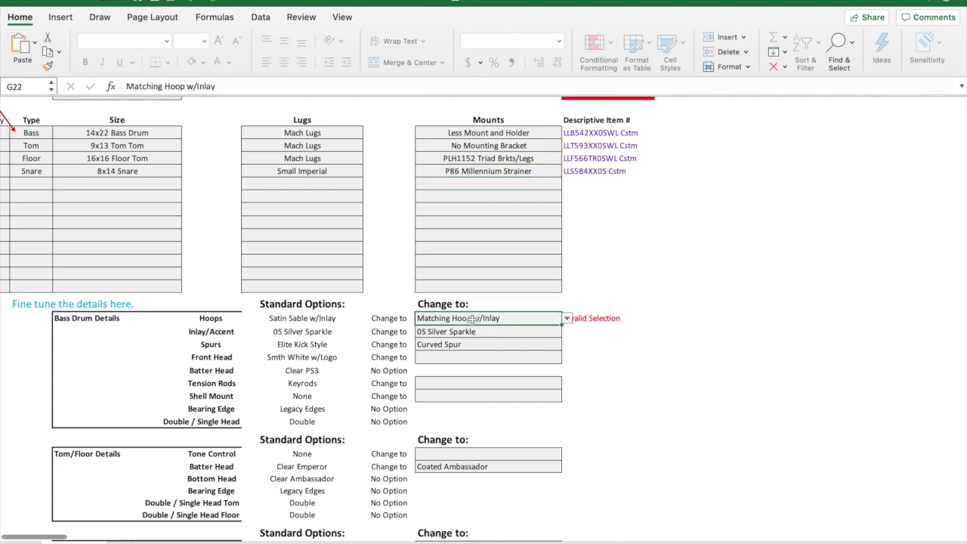
pyautogui.click(568, 320)
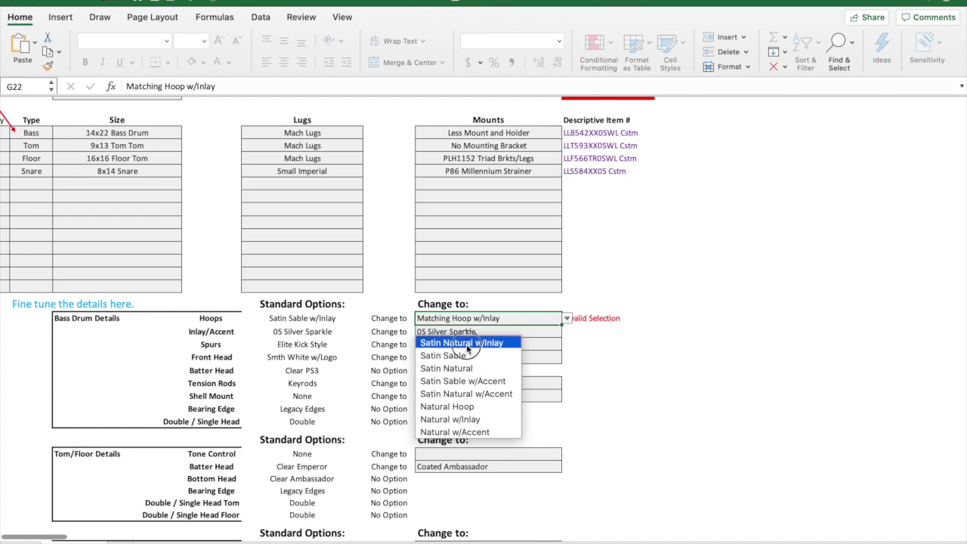
pyautogui.click(466, 344)
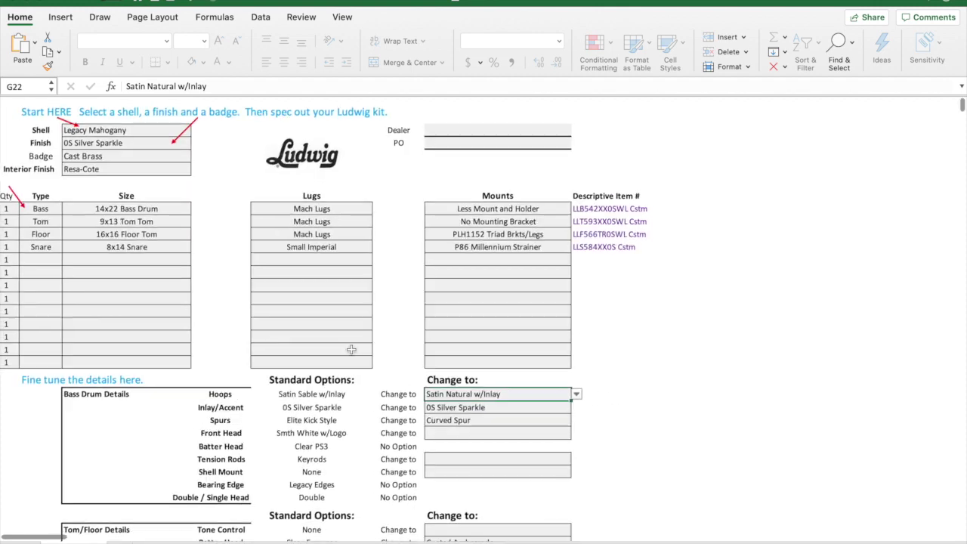
# Step: Change the tom to size 8x10 Tom Tom with Mini Classic lugs
pyautogui.scroll(3, 351, 350)
pyautogui.hscroll(-1, 352, 350)
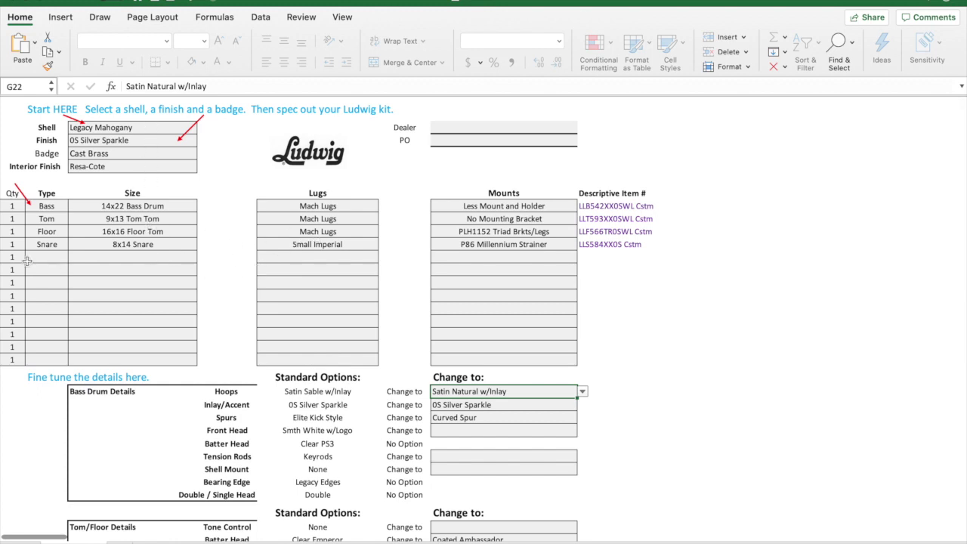
pyautogui.click(154, 218)
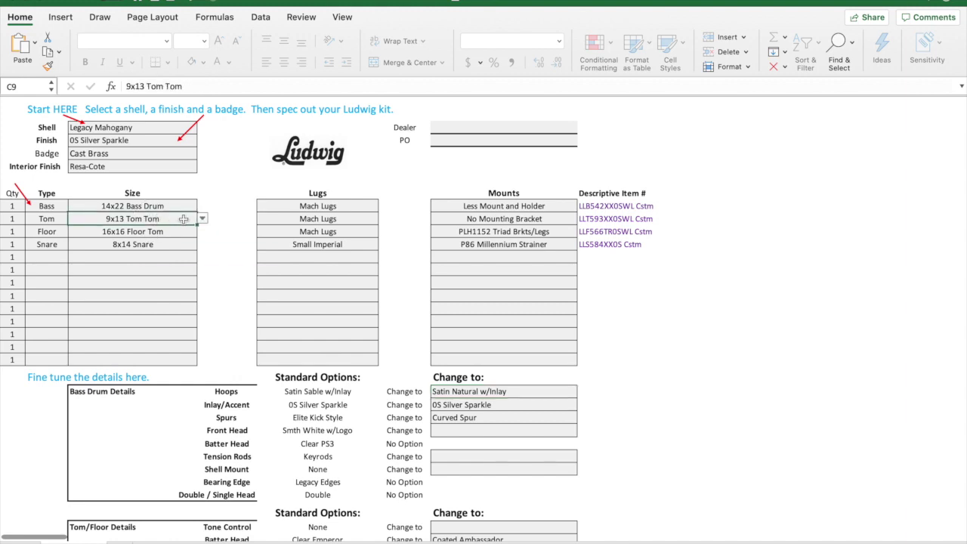
pyautogui.click(202, 219)
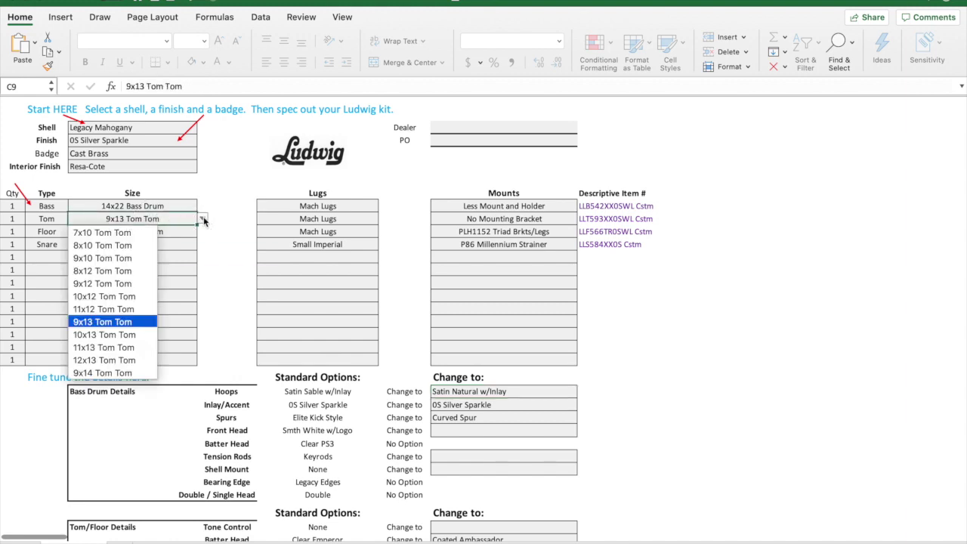
pyautogui.click(119, 252)
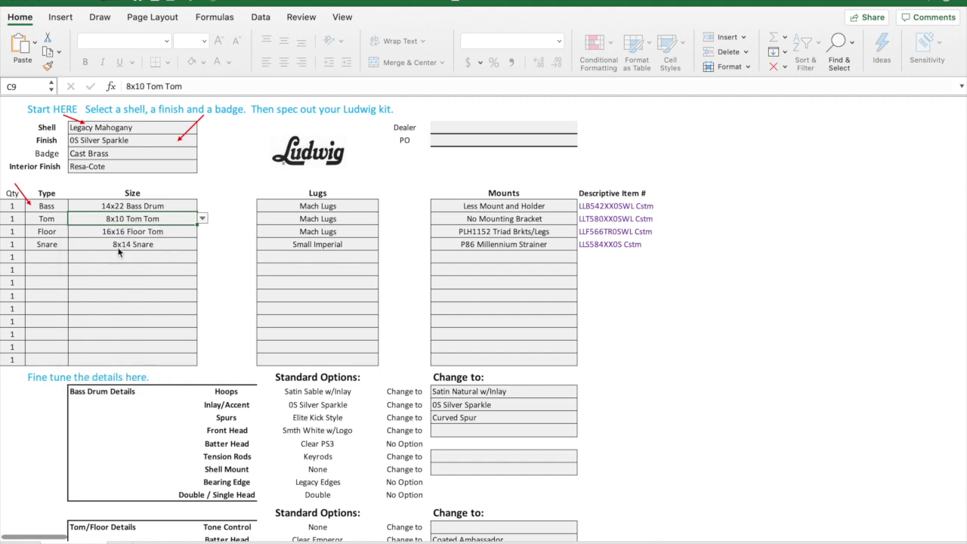
pyautogui.click(334, 217)
pyautogui.click(384, 220)
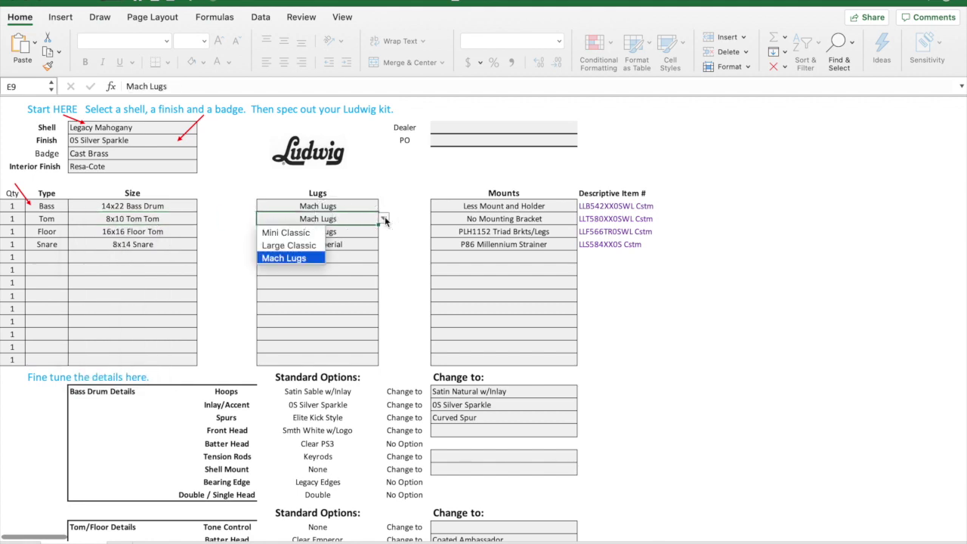
pyautogui.click(309, 235)
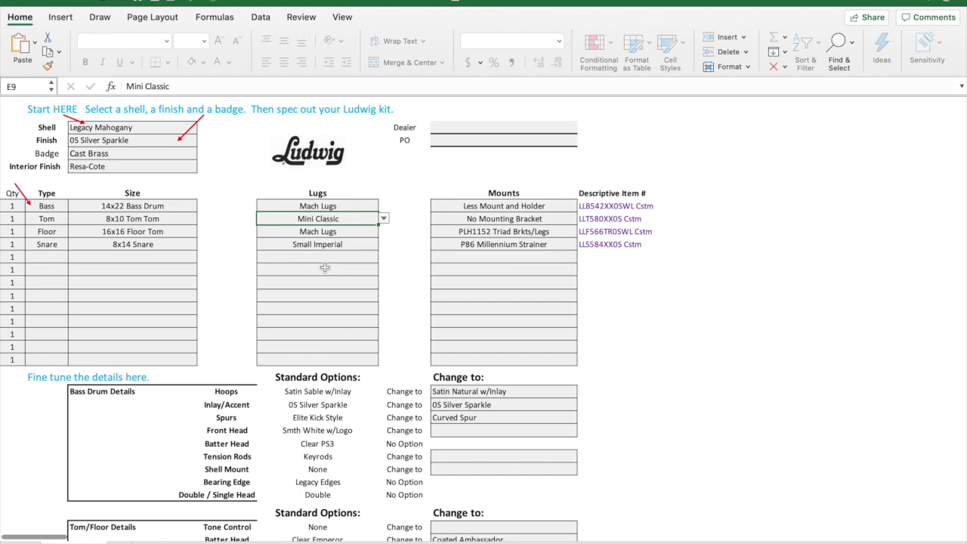
# Step: Look through the next two sheets: the full options checklist and the illustrated tom holders, mounting brackets and bass drum spurs
pyautogui.hotkey('ctrl', 'pagedown')
pyautogui.scroll(-3, 275, 390)
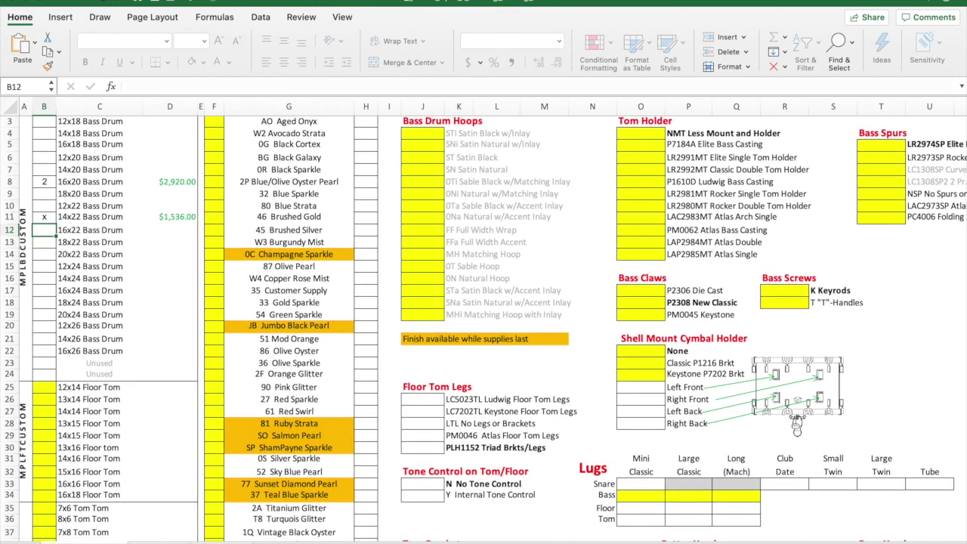
pyautogui.hotkey('ctrl', 'pagedown')
pyautogui.scroll(-1, 251, 300)
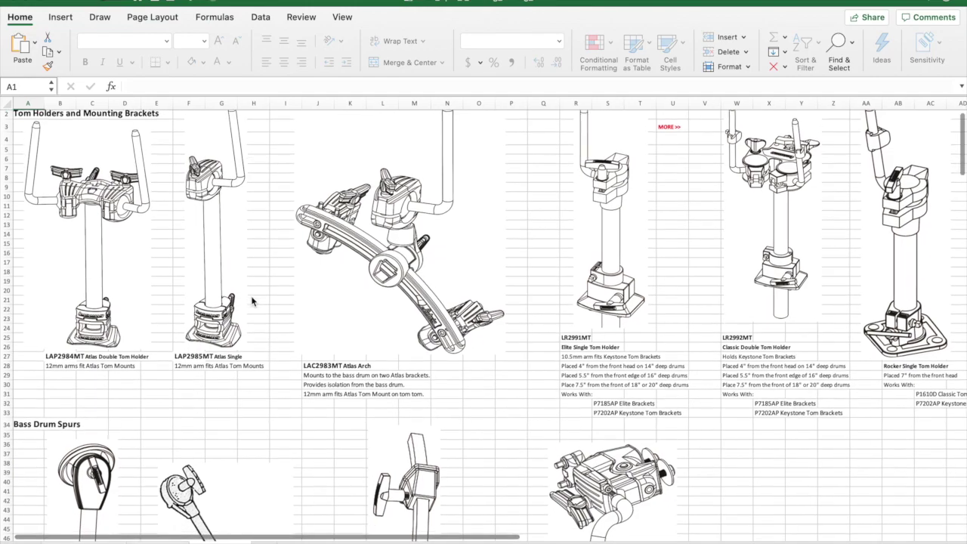
# Step: Examine the illustrated hardware reference sheet, covering the bass drum spurs, tom brackets, floor tom legs and snare strainers
pyautogui.scroll(-10, 251, 300)
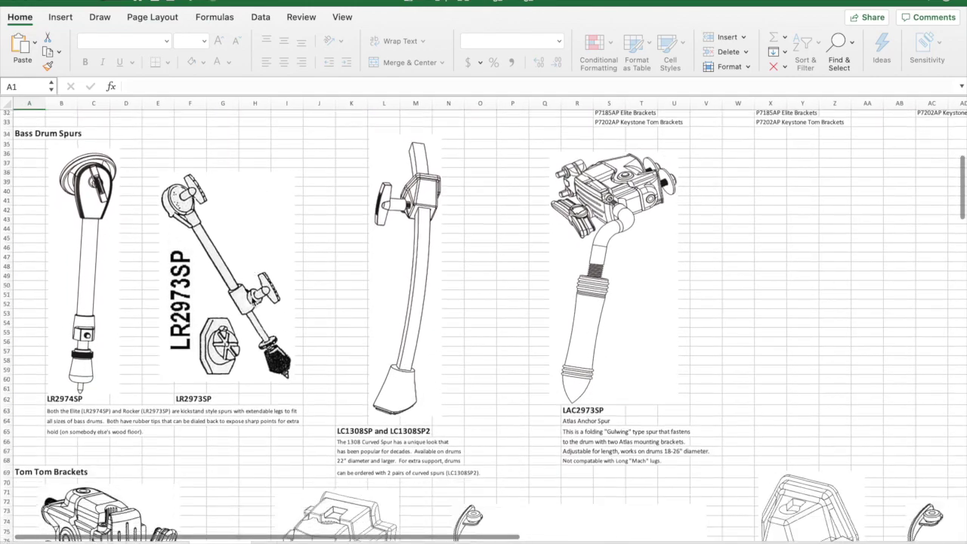
pyautogui.scroll(-15, 253, 302)
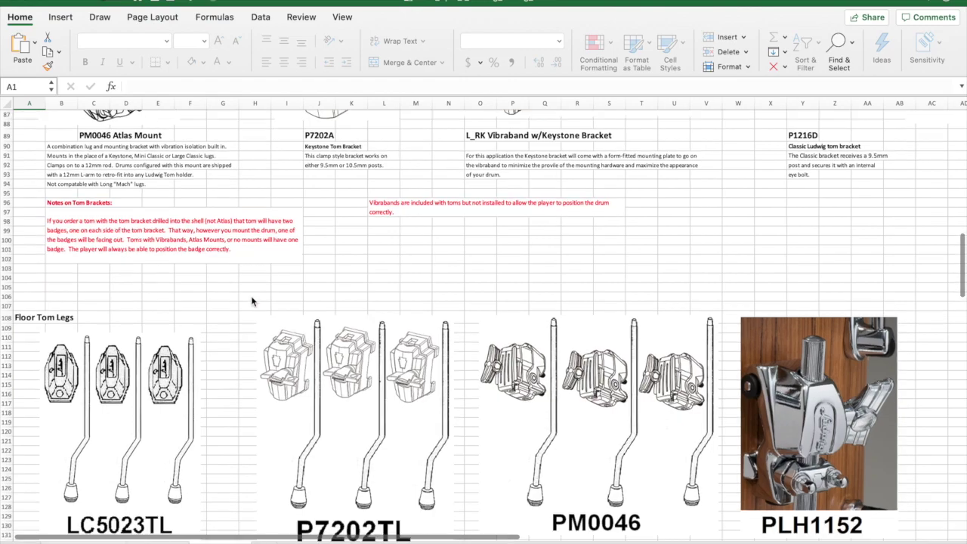
pyautogui.scroll(-6, 253, 301)
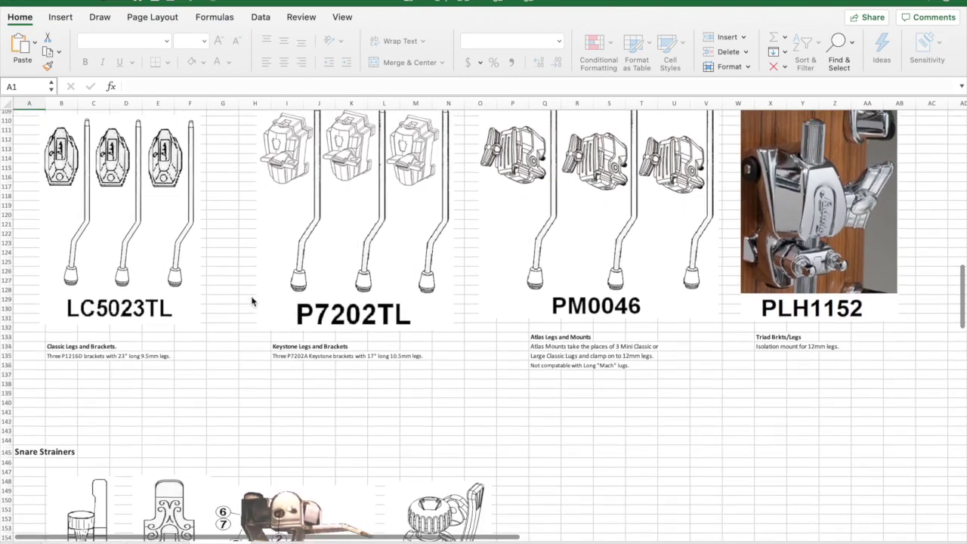
pyautogui.scroll(20, 253, 301)
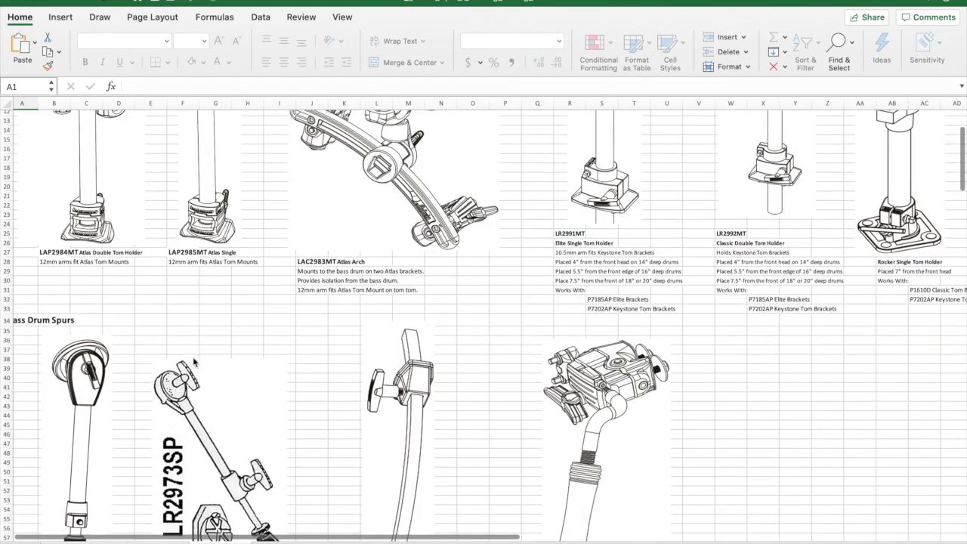
# Step: Return to the order form and review the whole kit specification, including the bass drum, tom/floor and snare details
pyautogui.hotkey('ctrl', 'pageup')
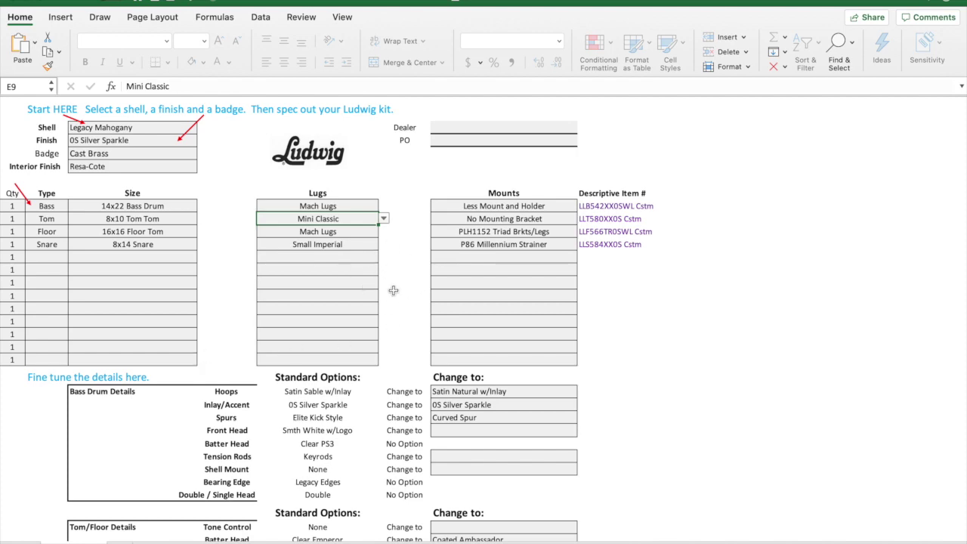
pyautogui.scroll(-3, 436, 273)
pyautogui.scroll(-5, 436, 273)
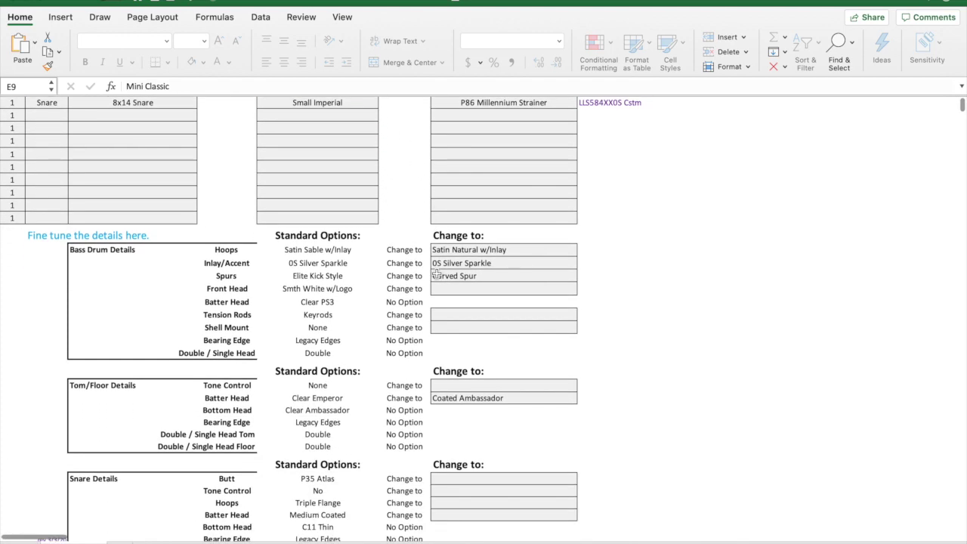
pyautogui.scroll(-6, 419, 261)
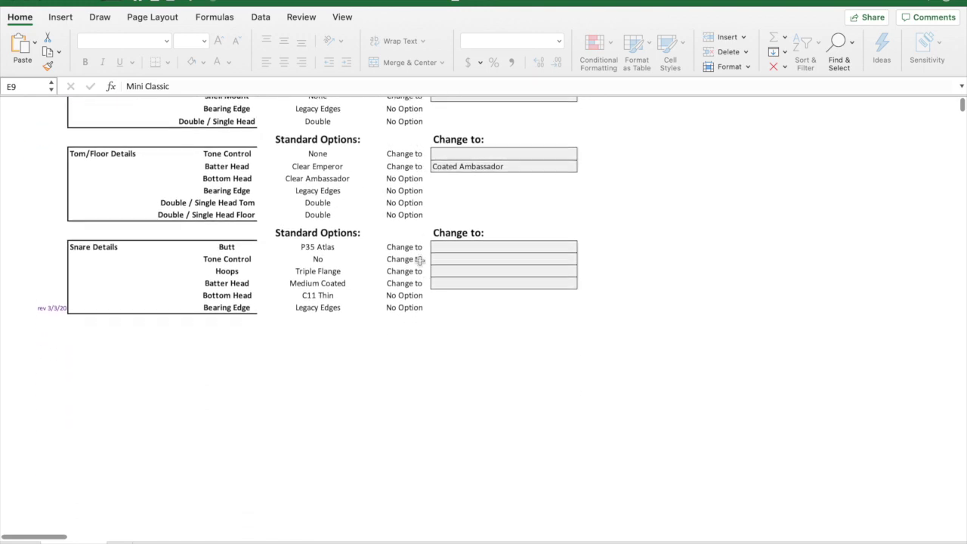
pyautogui.scroll(15, 419, 260)
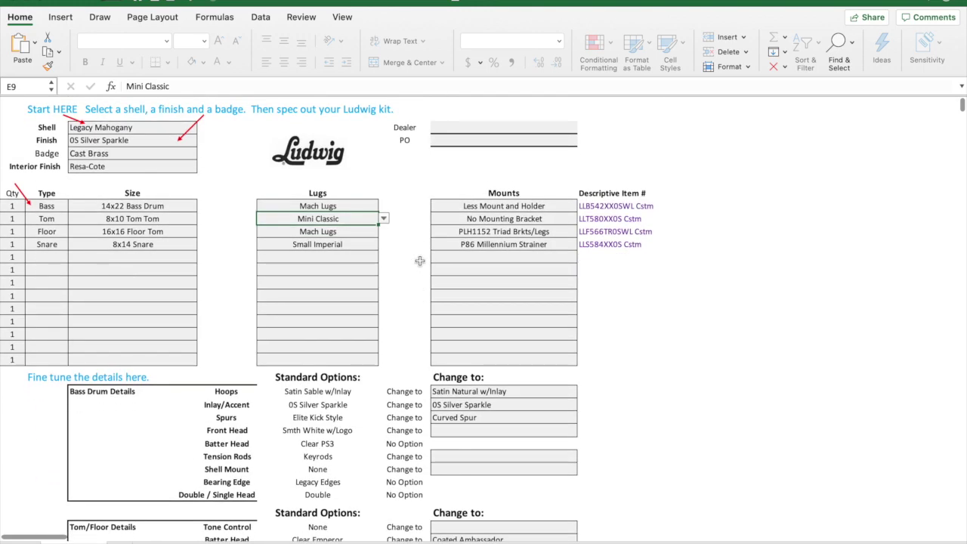
pyautogui.hscroll(5, 420, 261)
pyautogui.hscroll(-5, 420, 260)
pyautogui.scroll(-3, 319, 295)
pyautogui.scroll(-8, 319, 295)
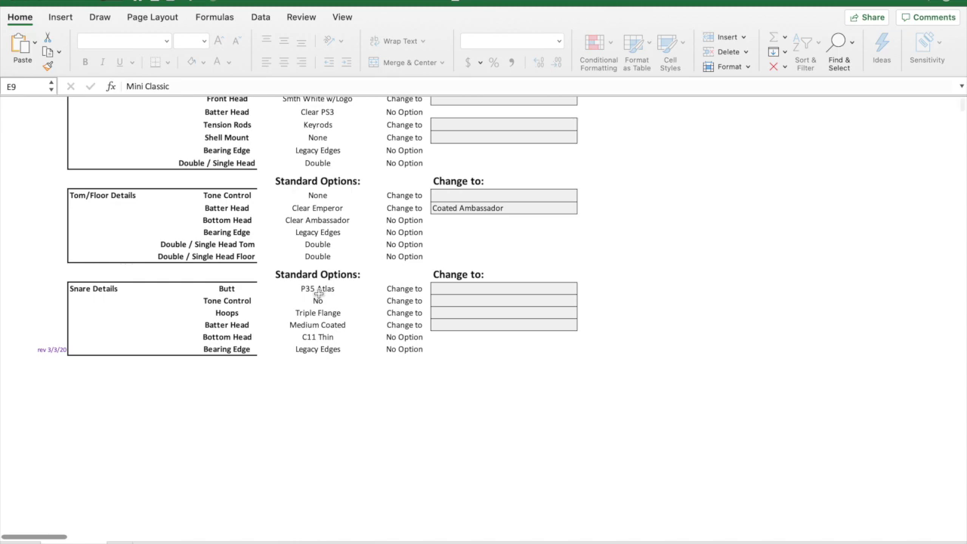
pyautogui.scroll(11, 318, 294)
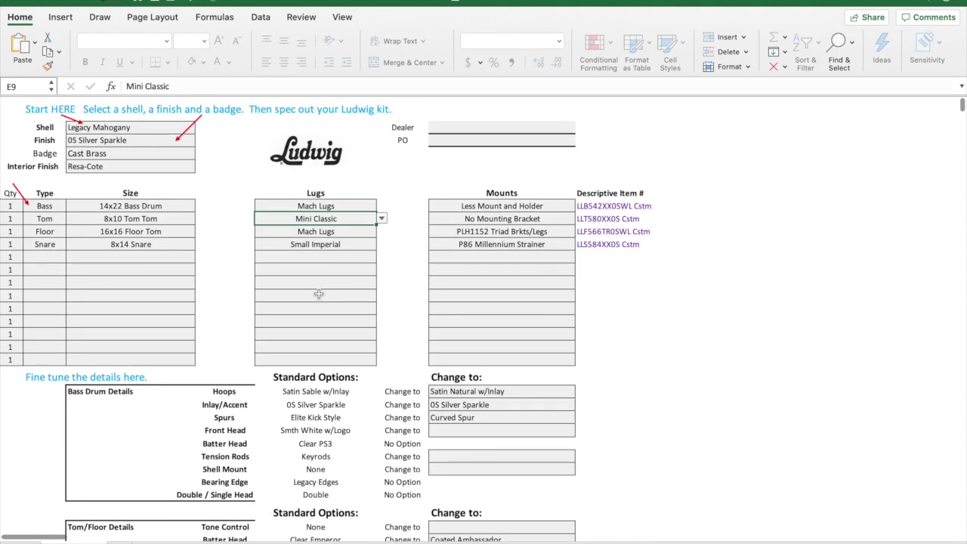
# Step: Switch to the Ludwig website in Chrome and open the Custom Order Guide page of the literature section
pyautogui.press('super+Tab')
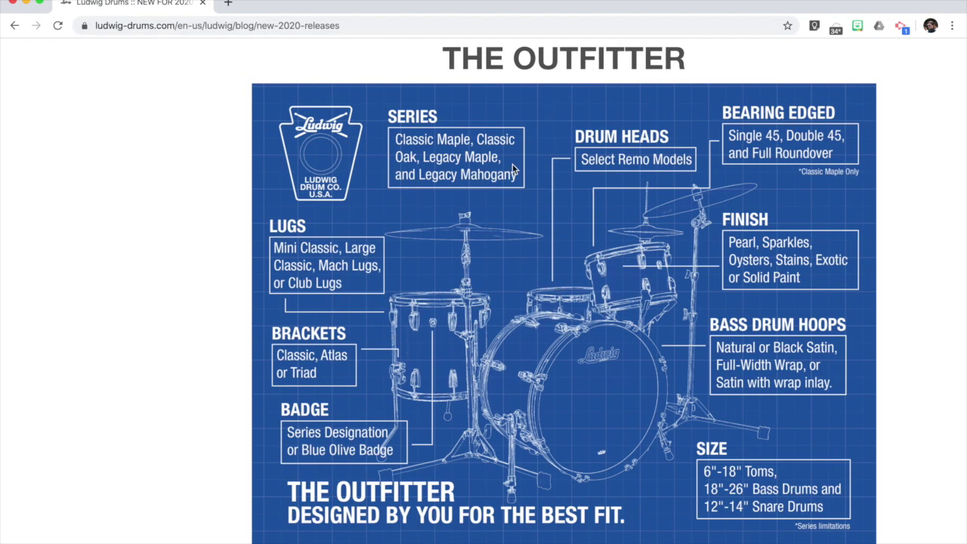
pyautogui.scroll(20, 514, 168)
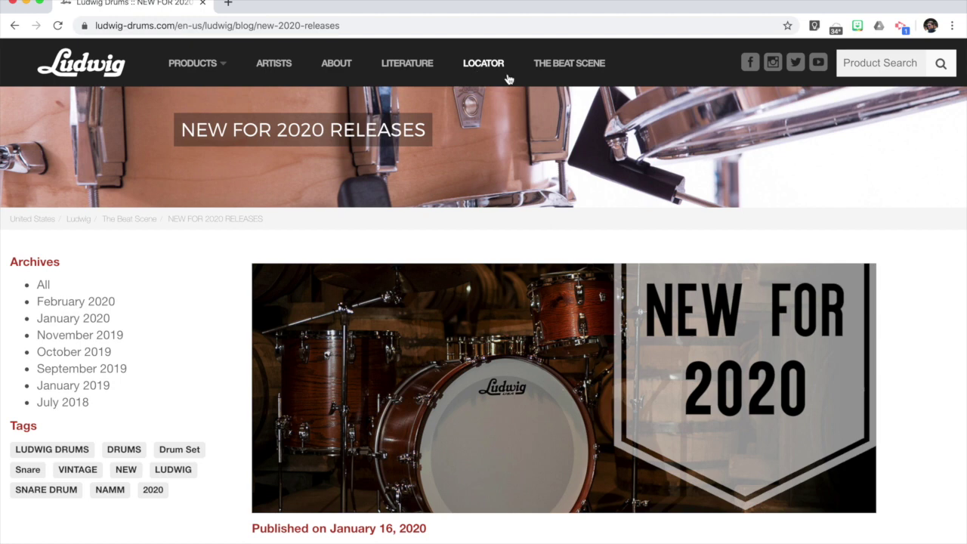
pyautogui.click(421, 65)
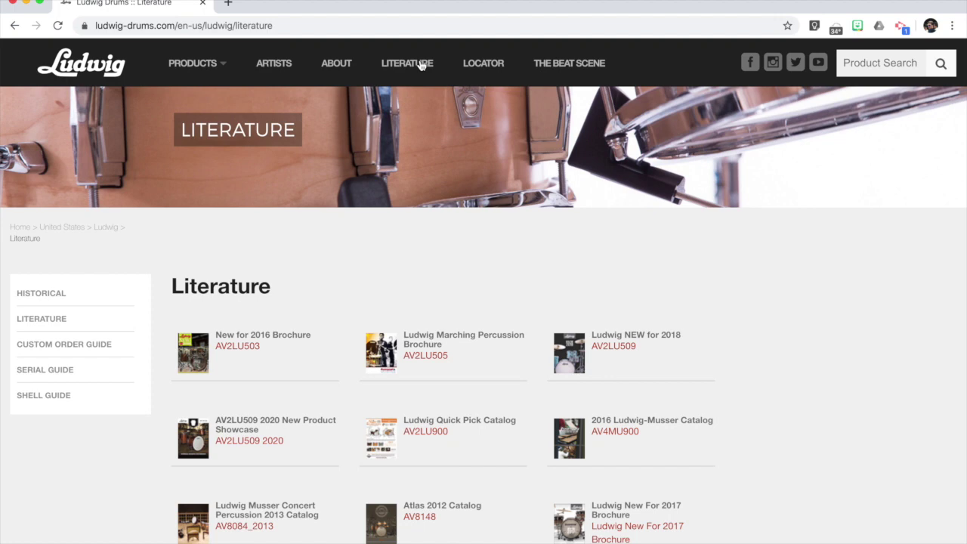
pyautogui.click(86, 352)
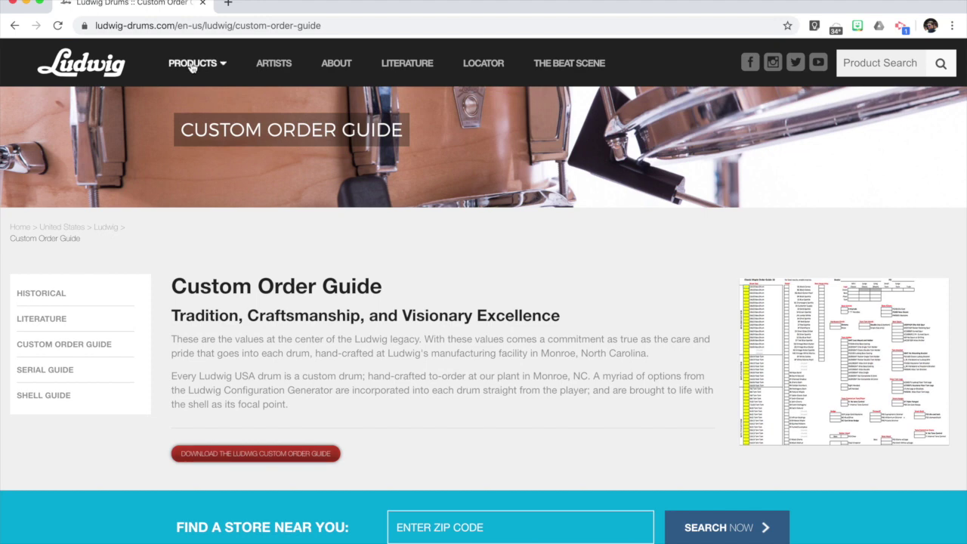
# Step: Open the Classic Oak drum kit page and bring up the Ludwig Outfitter spreadsheet download, cancelling the save
pyautogui.moveTo(193, 68)
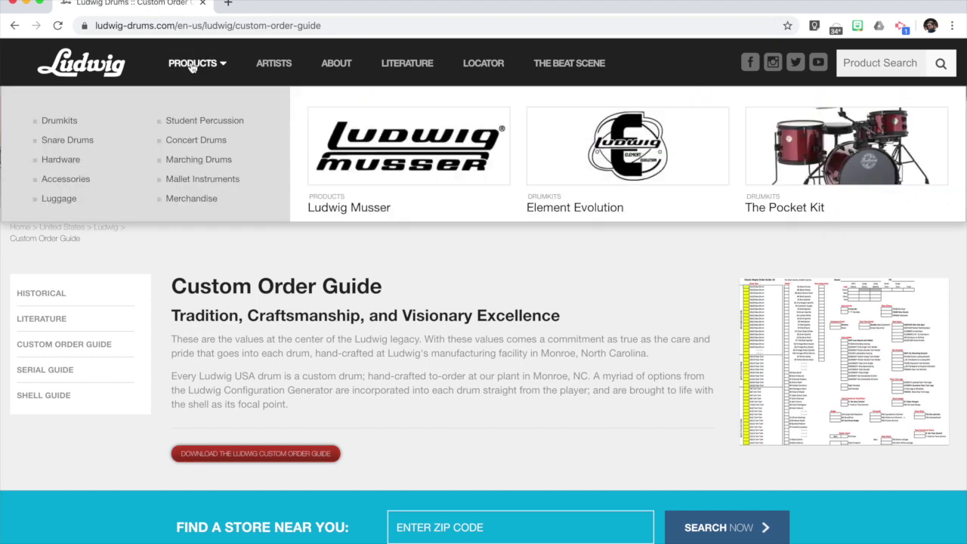
pyautogui.click(58, 122)
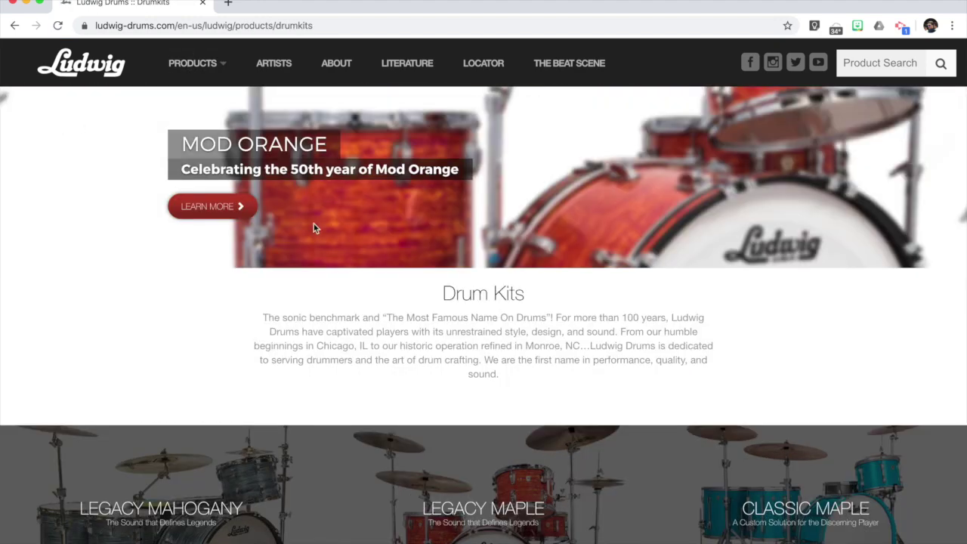
pyautogui.scroll(-2, 313, 227)
pyautogui.scroll(-5, 313, 226)
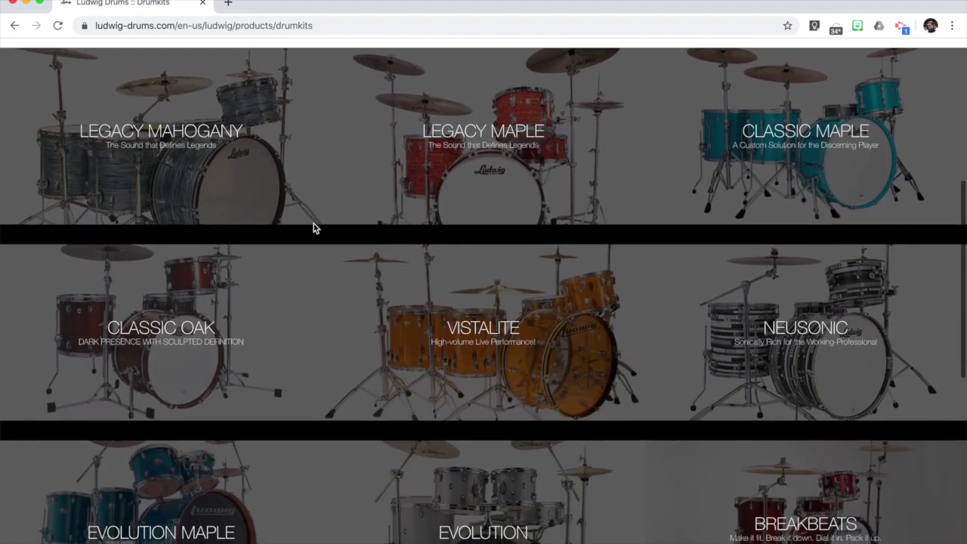
pyautogui.click(161, 318)
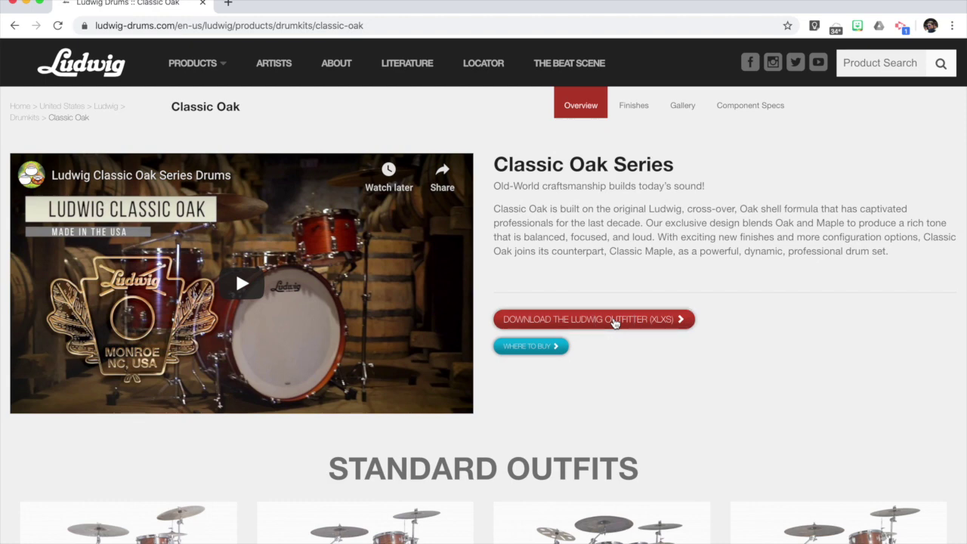
pyautogui.click(616, 321)
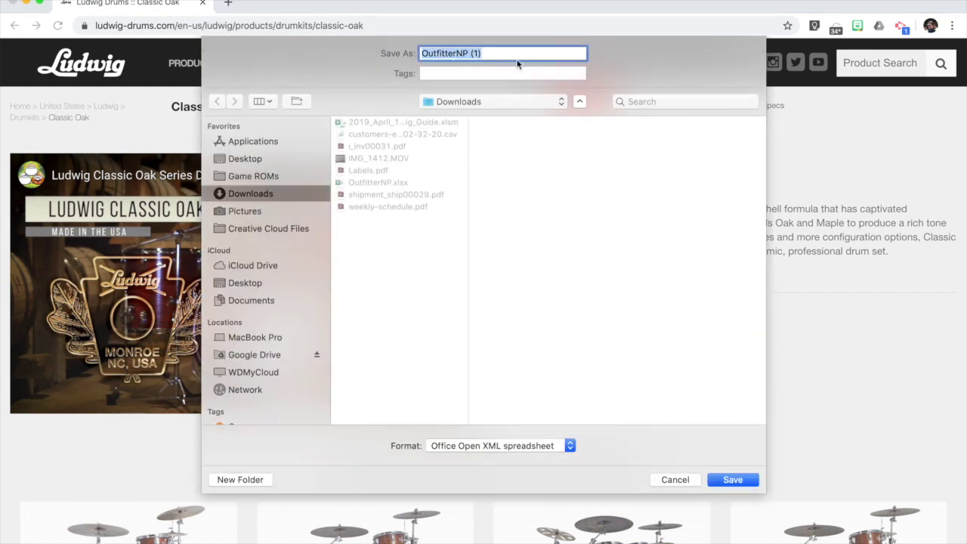
pyautogui.click(669, 480)
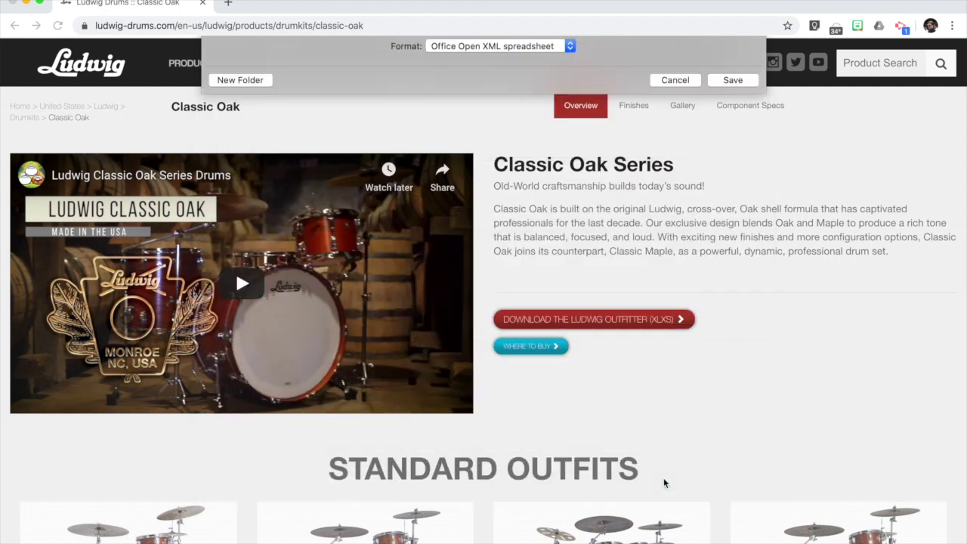